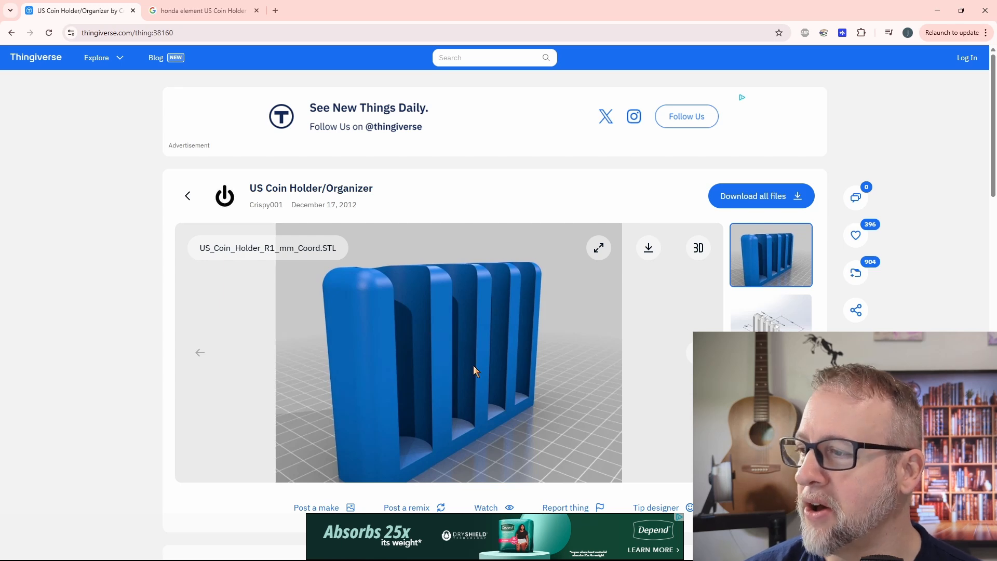
# Download all files of the US Coin Holder/Organizer model and show the downloaded archive in its folder
pyautogui.scroll(-3, 483, 378)
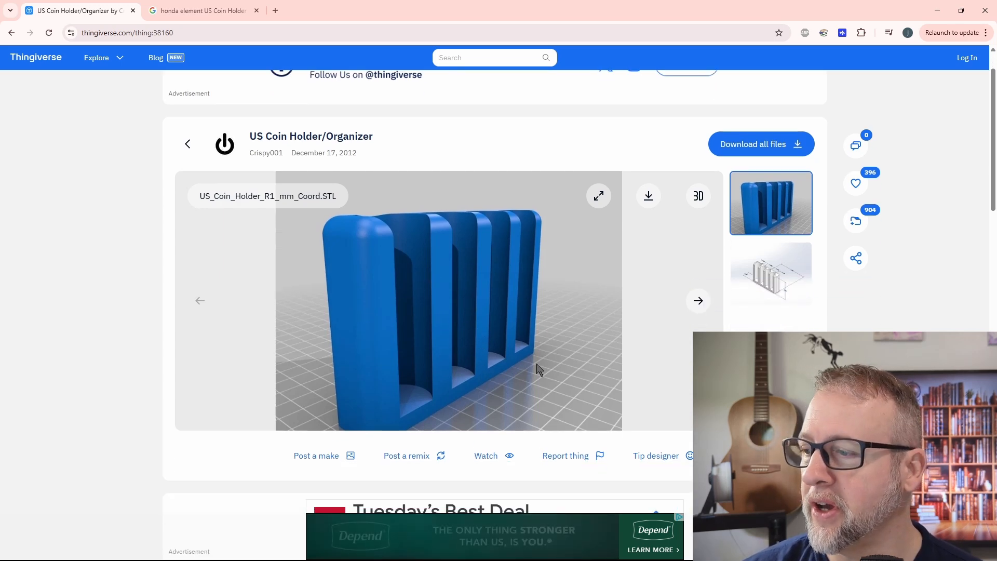
pyautogui.scroll(3, 536, 367)
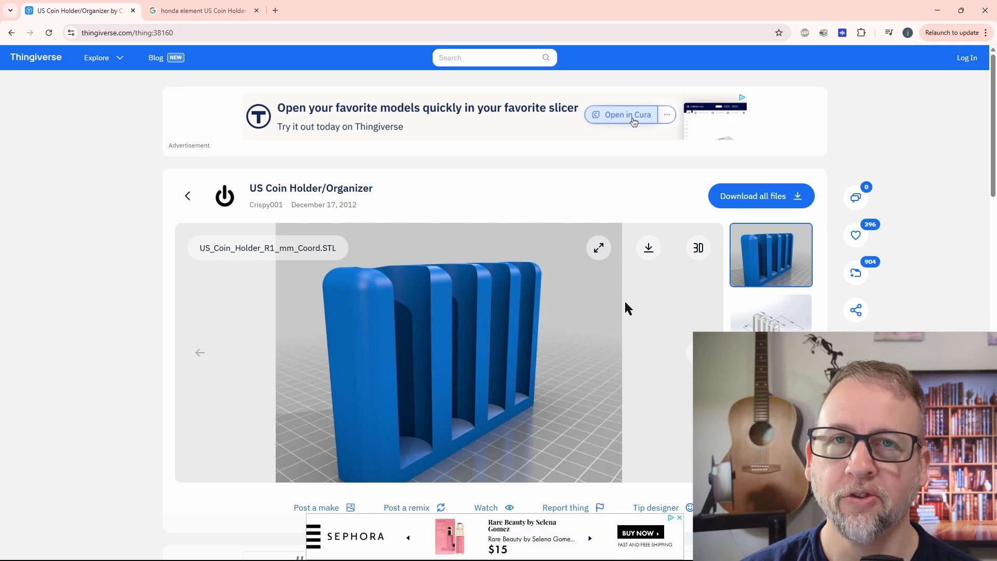
pyautogui.click(751, 198)
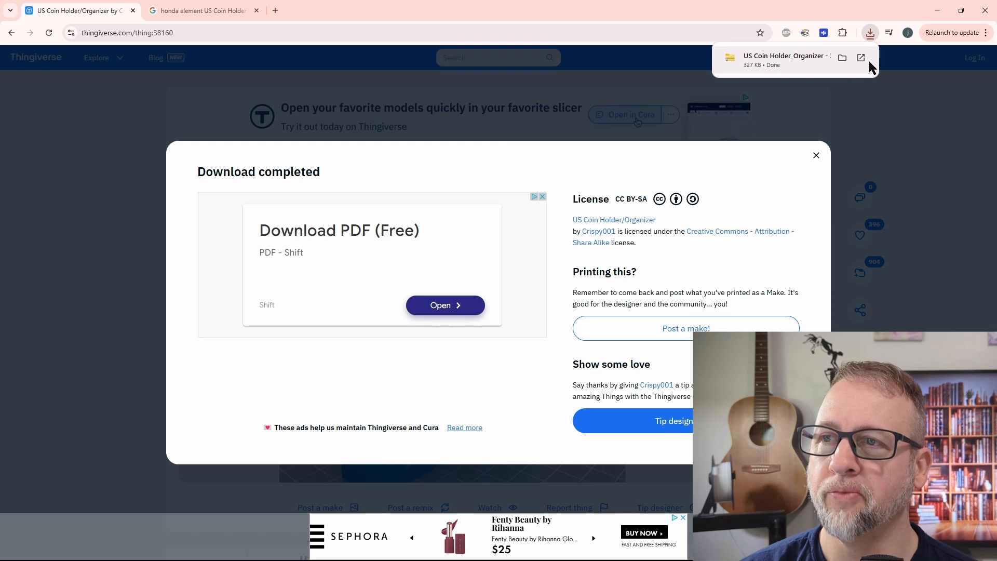
pyautogui.click(842, 57)
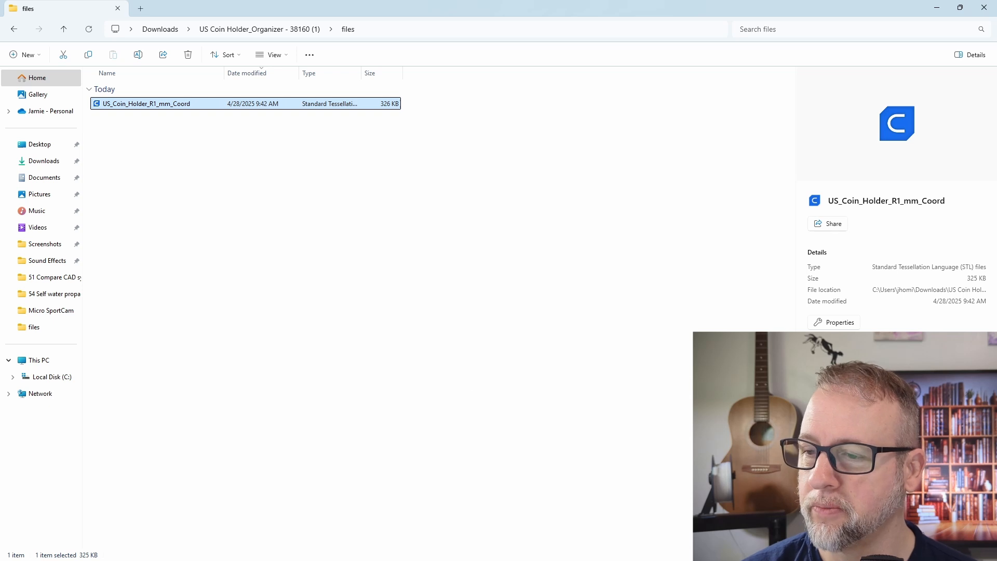
# Switch to SOLIDWORKS and choose the STL file US_Coin_Holder_R1_mm_Coord from the downloaded model's files folder for opening
pyautogui.moveTo(387, 560)
pyautogui.click(728, 548)
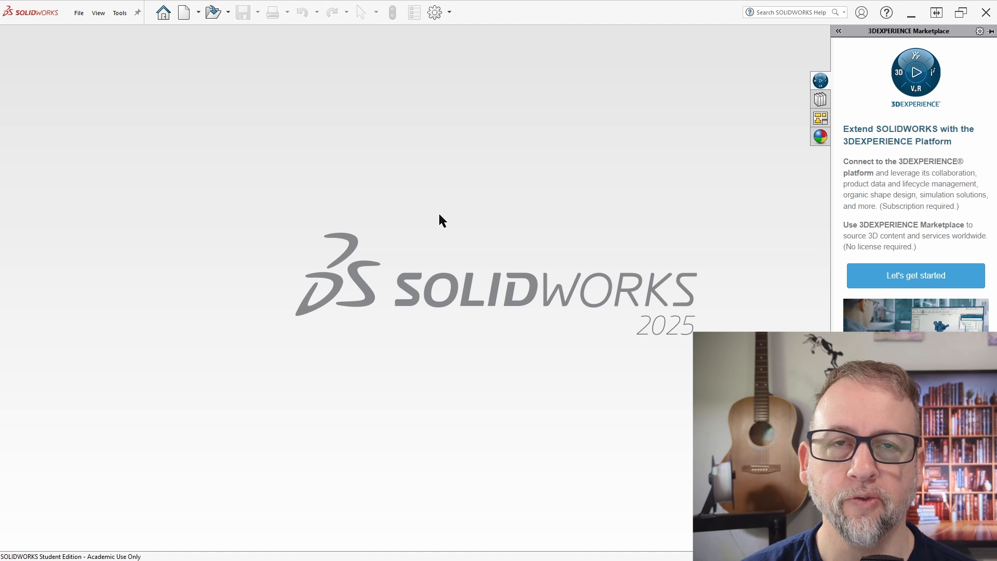
pyautogui.click(80, 17)
pyautogui.click(89, 45)
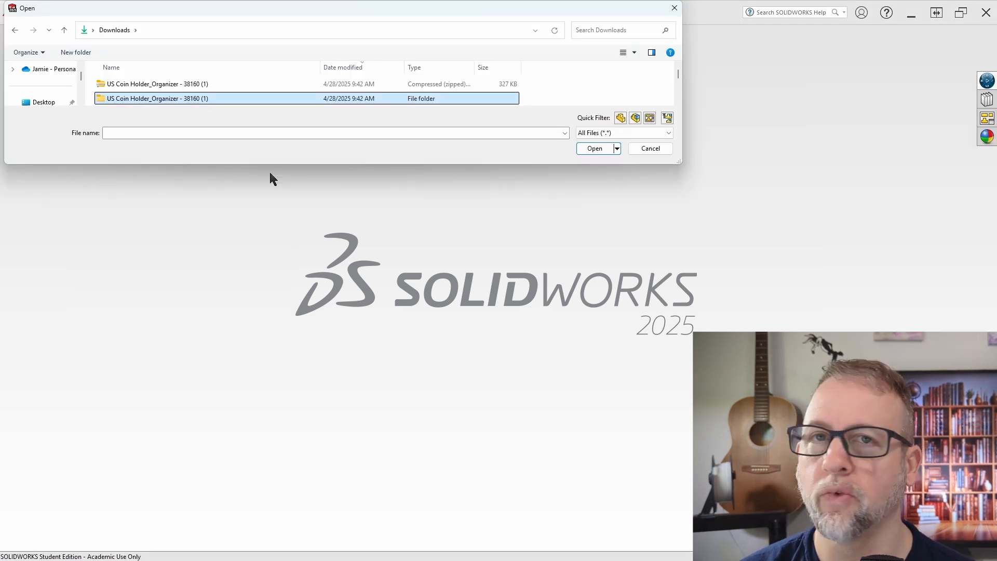
pyautogui.doubleClick(140, 98)
pyautogui.scroll(-1, 142, 96)
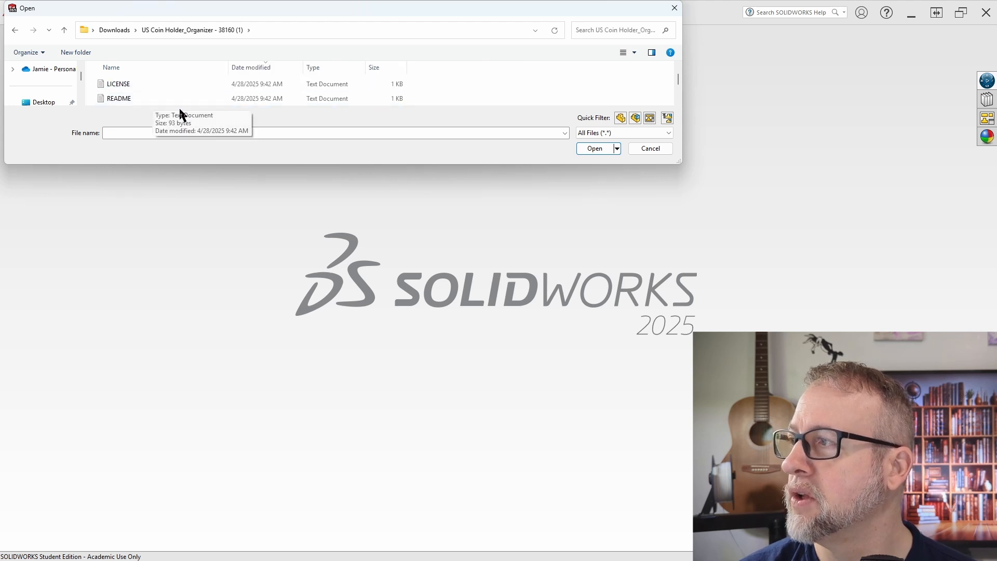
pyautogui.scroll(-1, 154, 93)
pyautogui.scroll(-1, 153, 92)
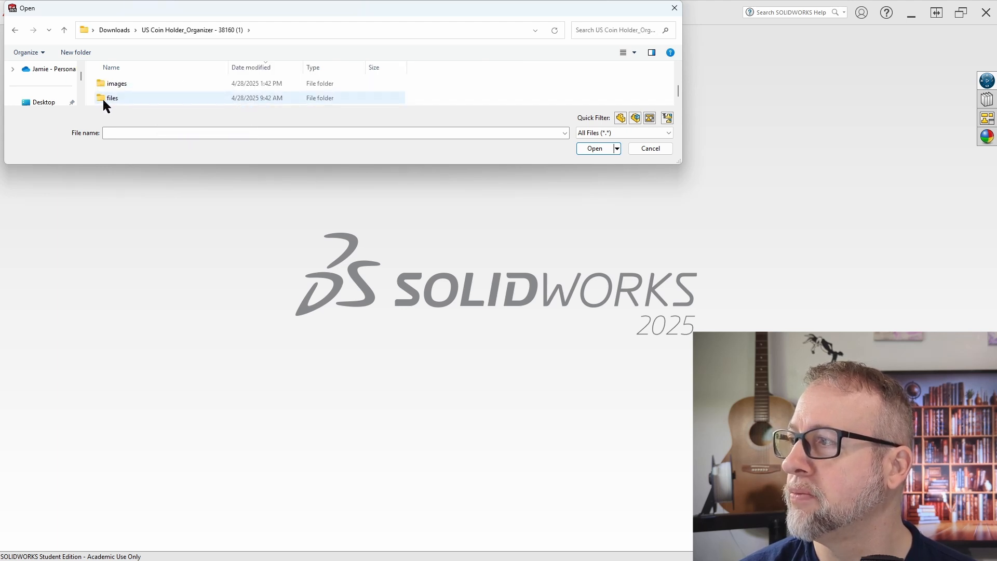
pyautogui.doubleClick(102, 98)
pyautogui.click(149, 99)
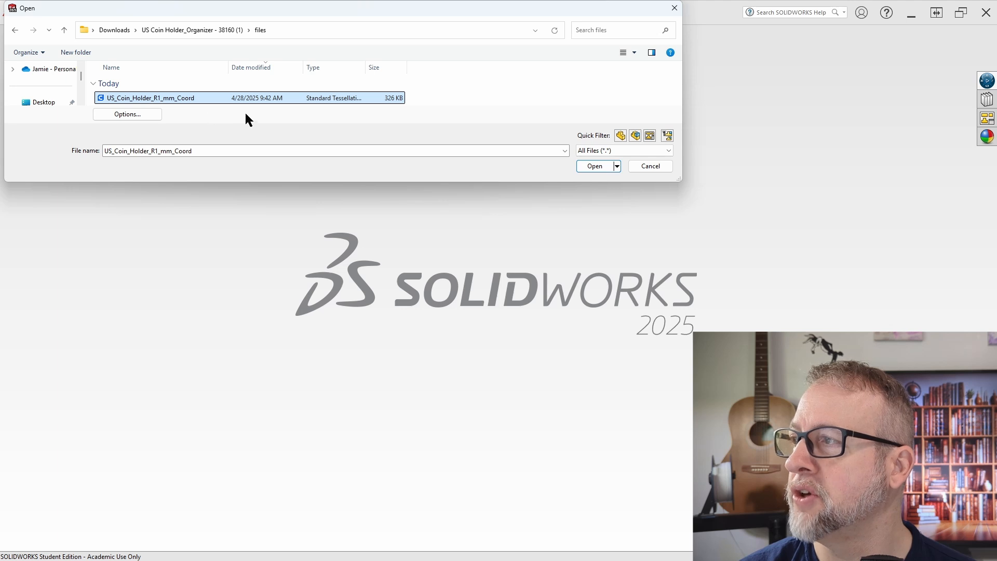
# Import the chosen STL file as a solid body with millimeters as the unit
pyautogui.click(109, 113)
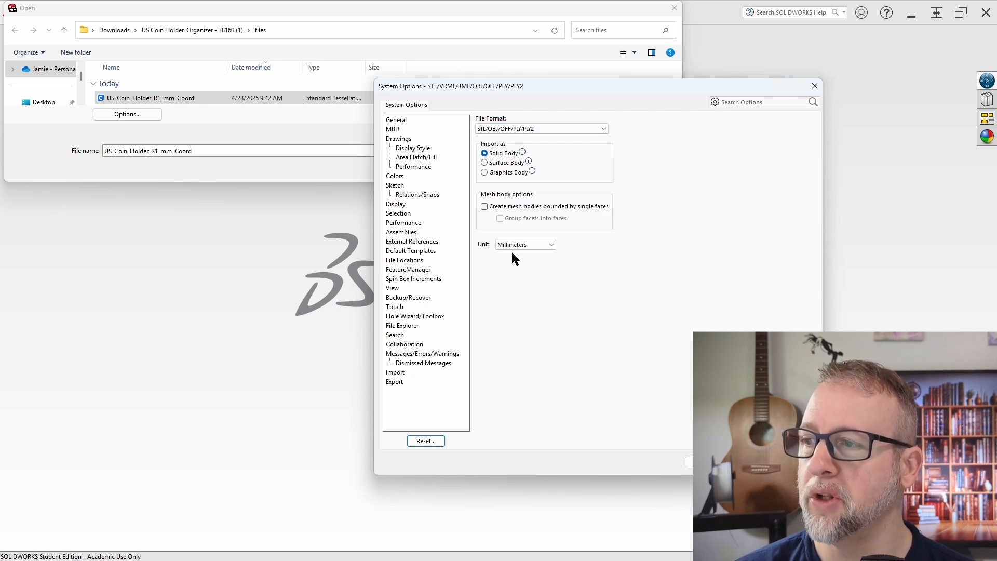
pyautogui.click(699, 463)
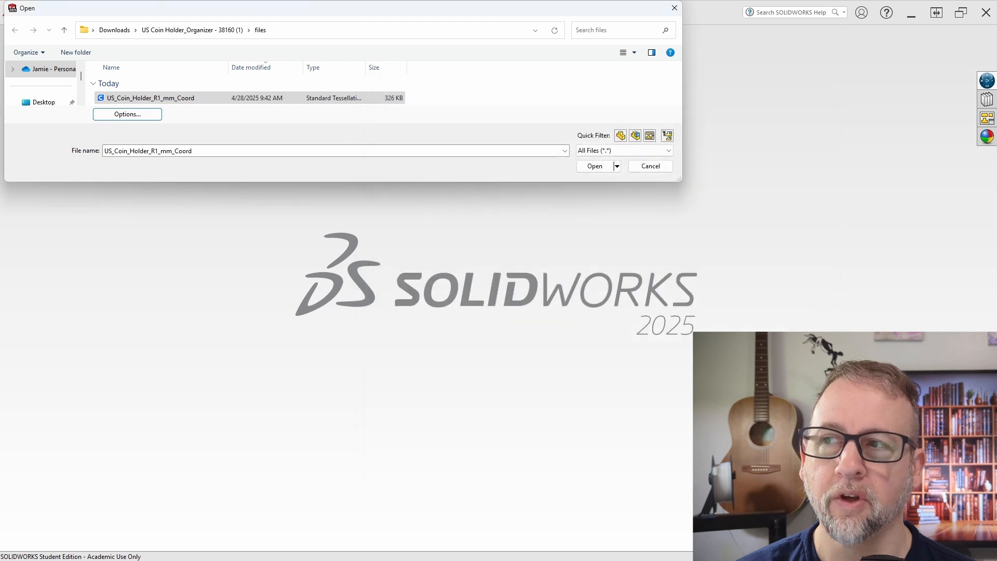
pyautogui.click(601, 170)
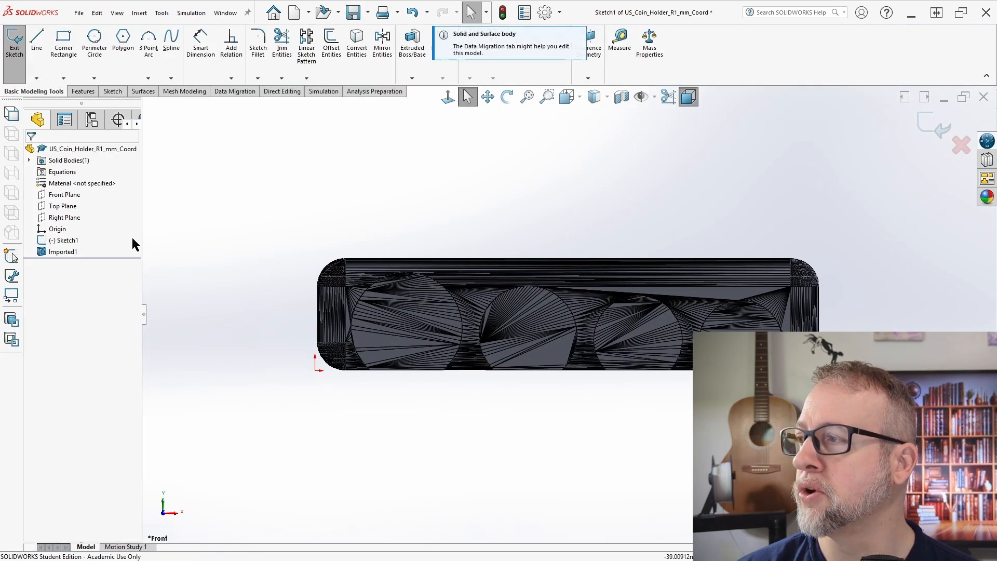
# Inspect the imported coin holder body, then begin saving it as a new file and delete the empty sketch
pyautogui.click(63, 252)
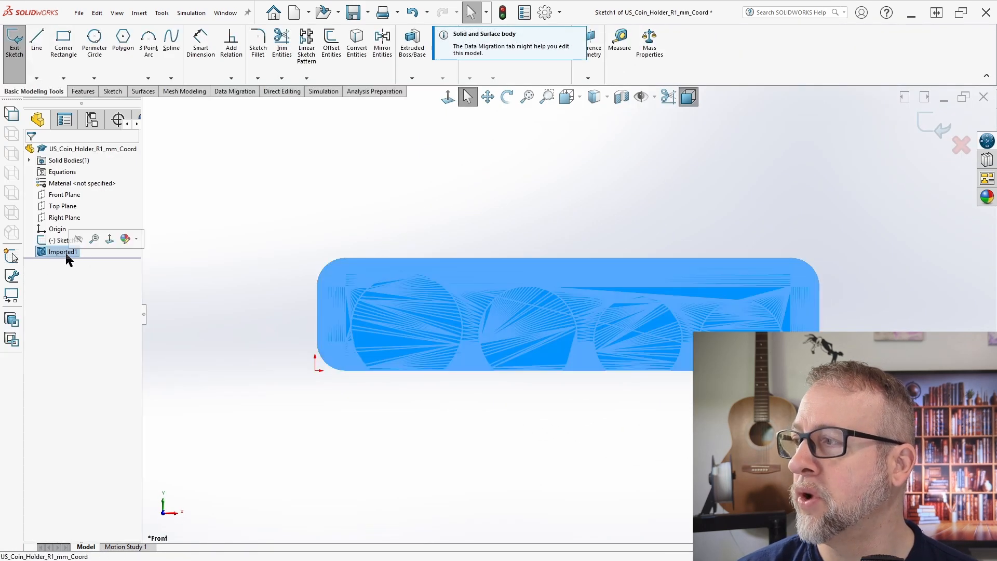
pyautogui.click(281, 370)
pyautogui.moveTo(552, 358); pyautogui.dragTo(722, 163, button='middle')
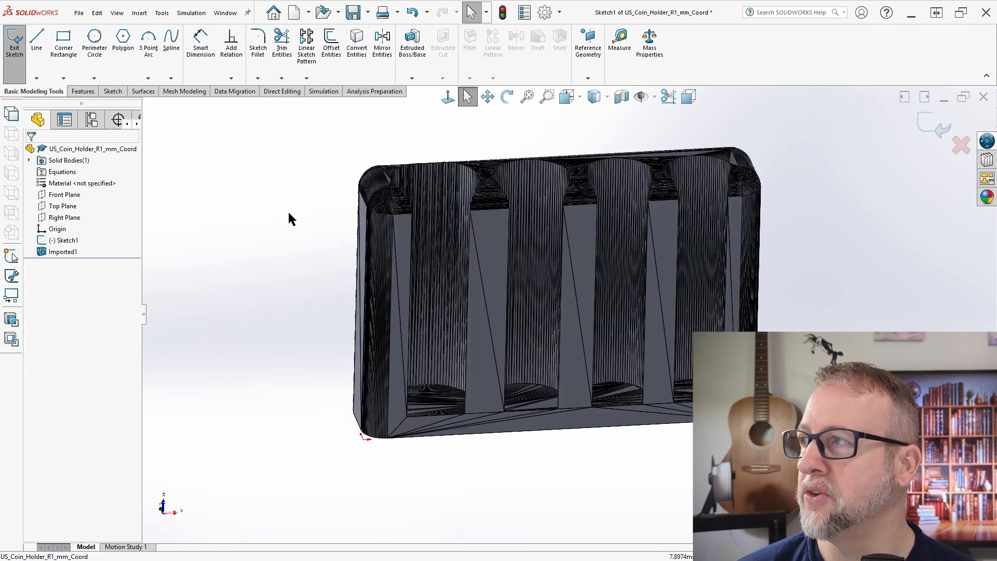
pyautogui.click(78, 13)
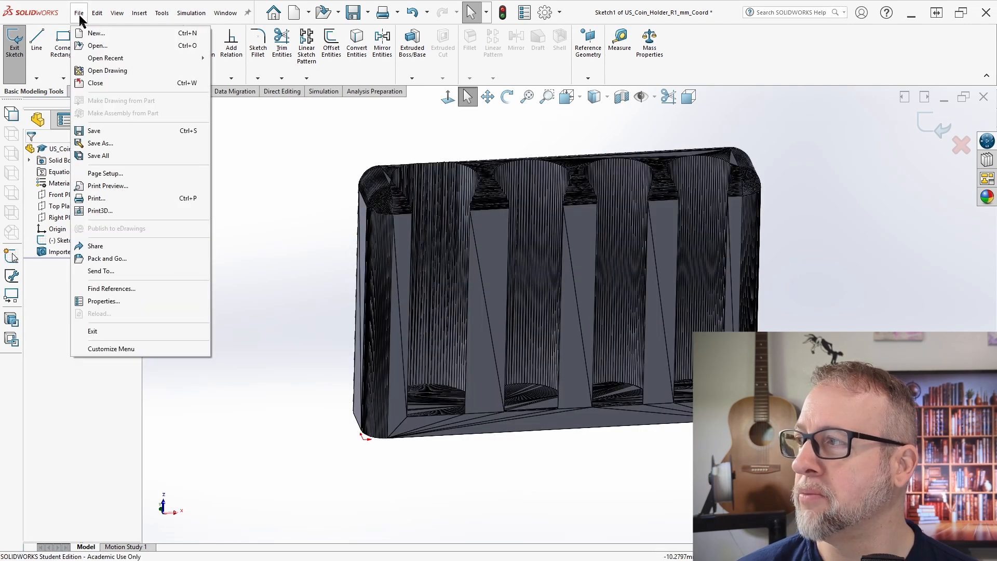
pyautogui.click(94, 144)
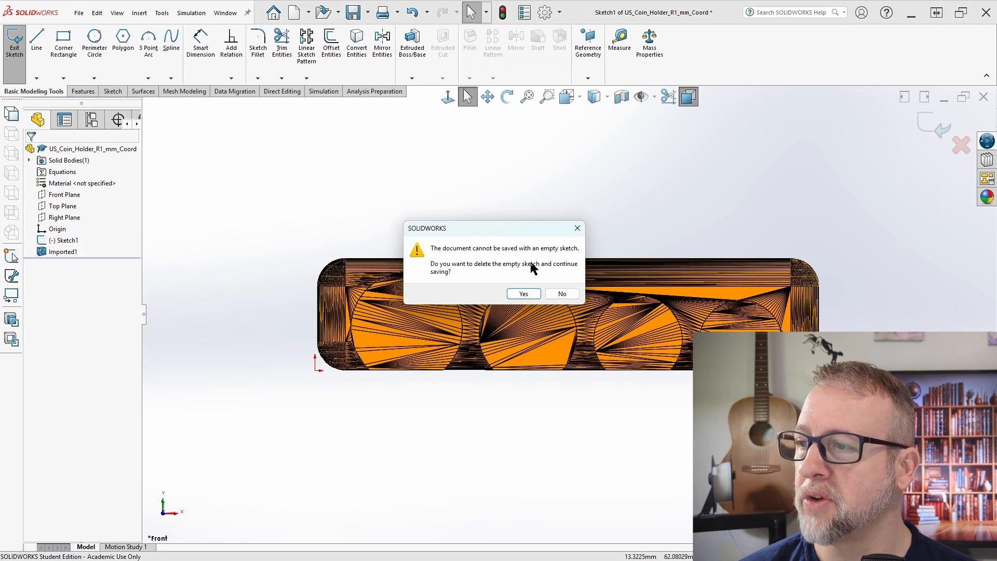
pyautogui.click(523, 293)
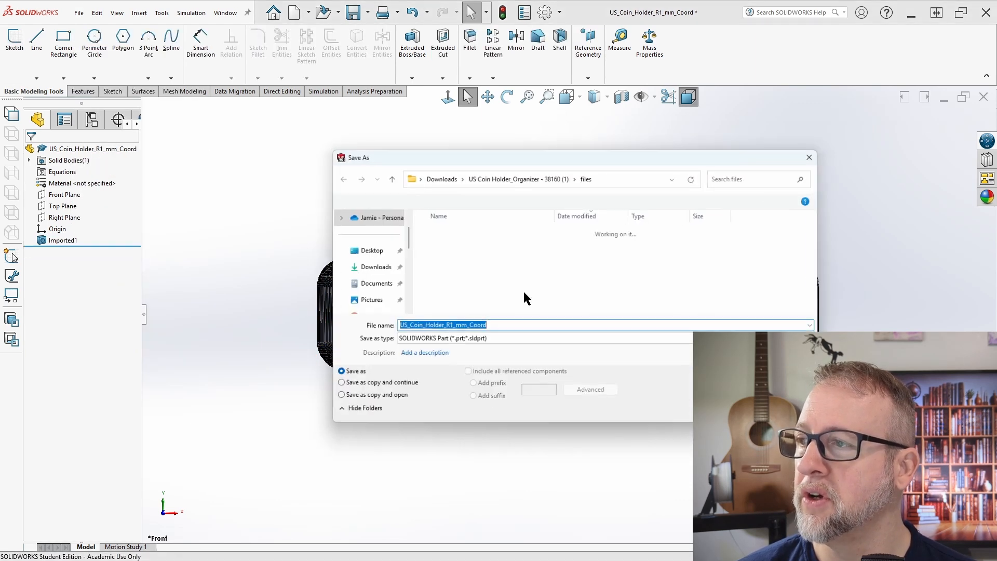
# Save the coin holder as a Parasolid file, version 35.1, with the default output coordinate system
pyautogui.click(553, 341)
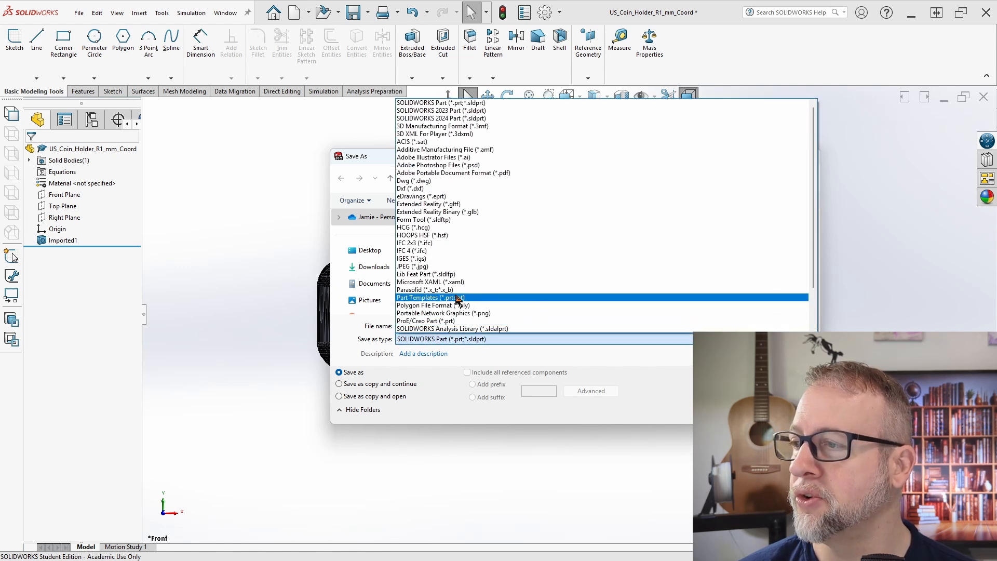
pyautogui.click(456, 289)
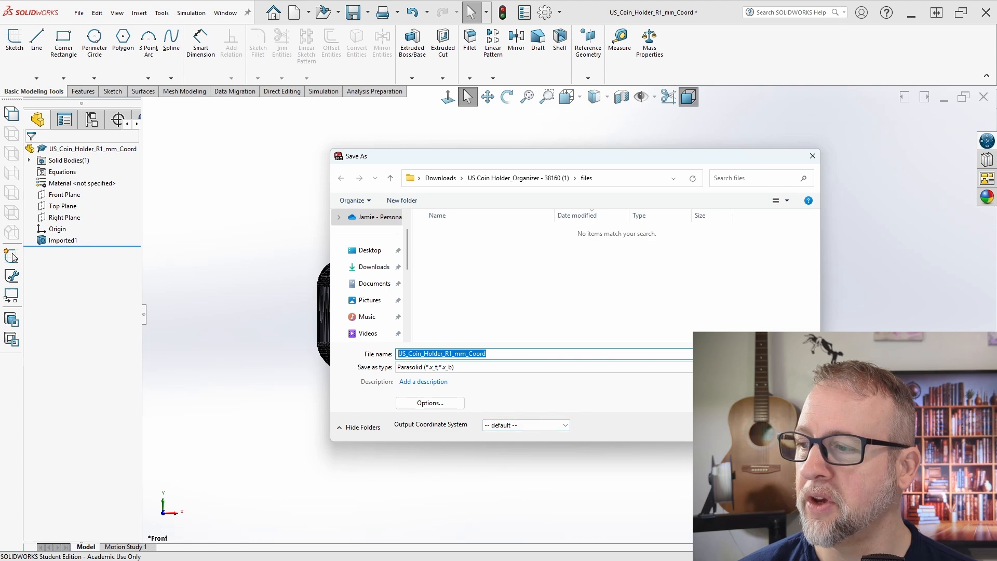
pyautogui.click(412, 403)
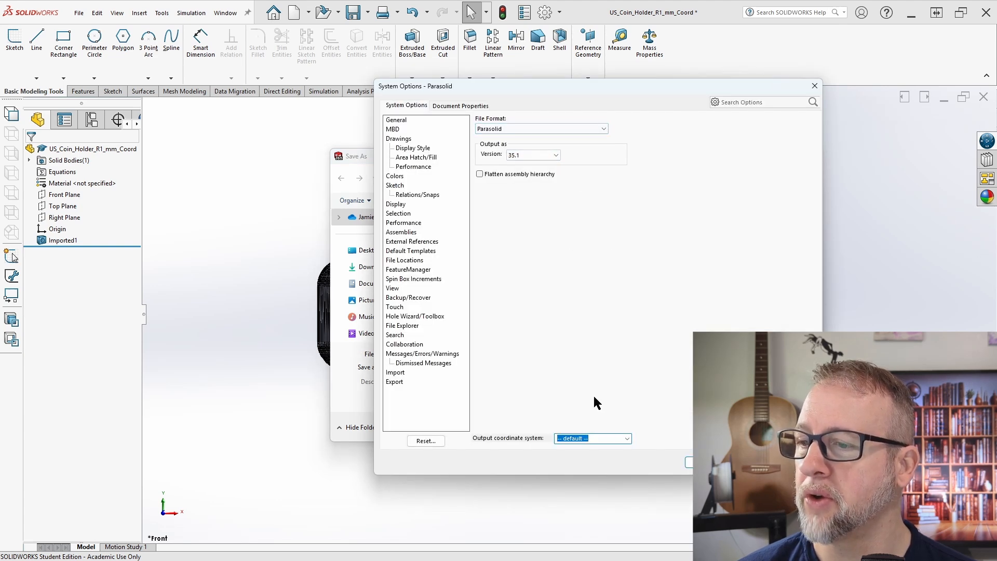
pyautogui.press('Return')
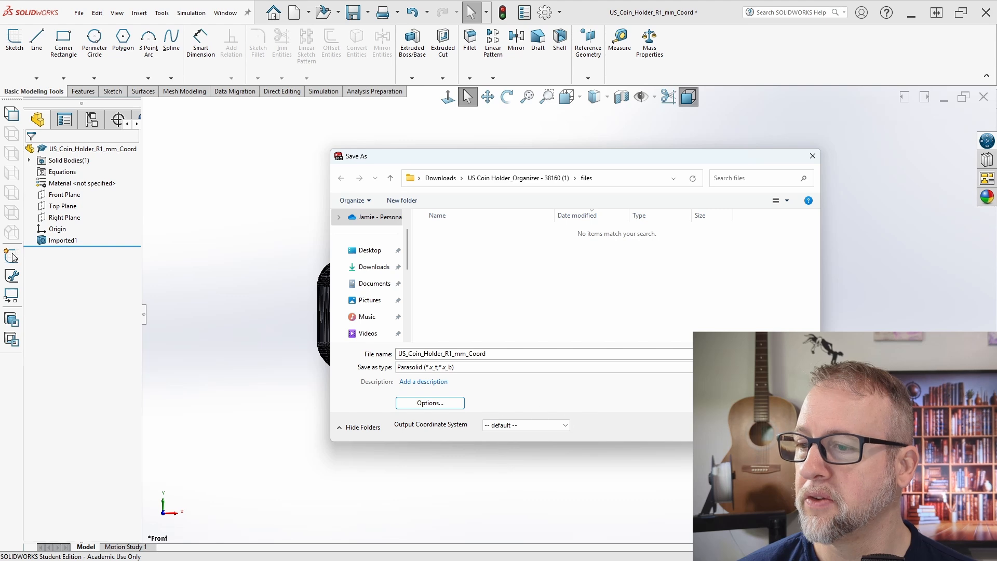
pyautogui.click(789, 427)
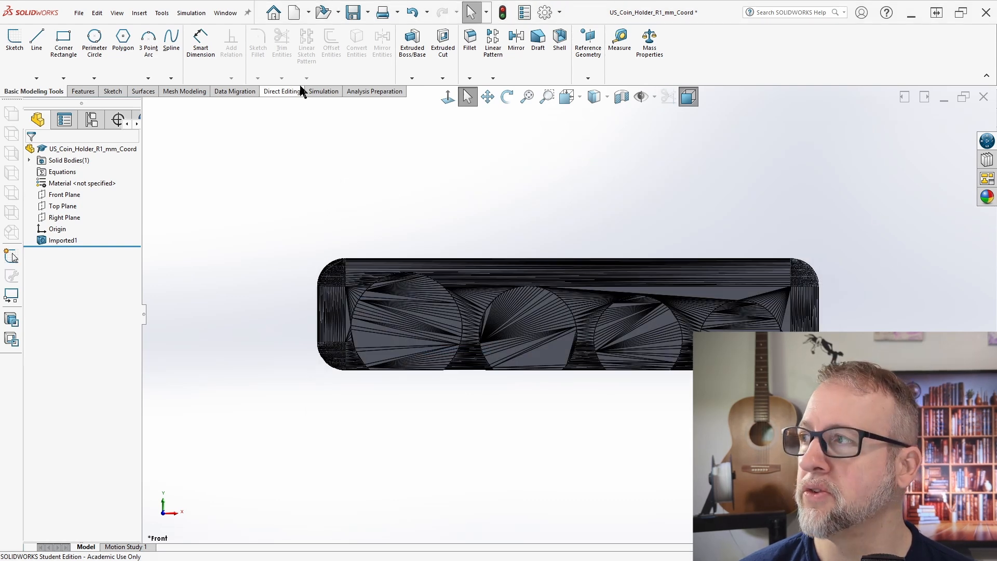
# Close the part with all changes saved as US_Coin_Holder_R1_mm_Coord.SLDPRT, replacing the existing file
pyautogui.click(79, 13)
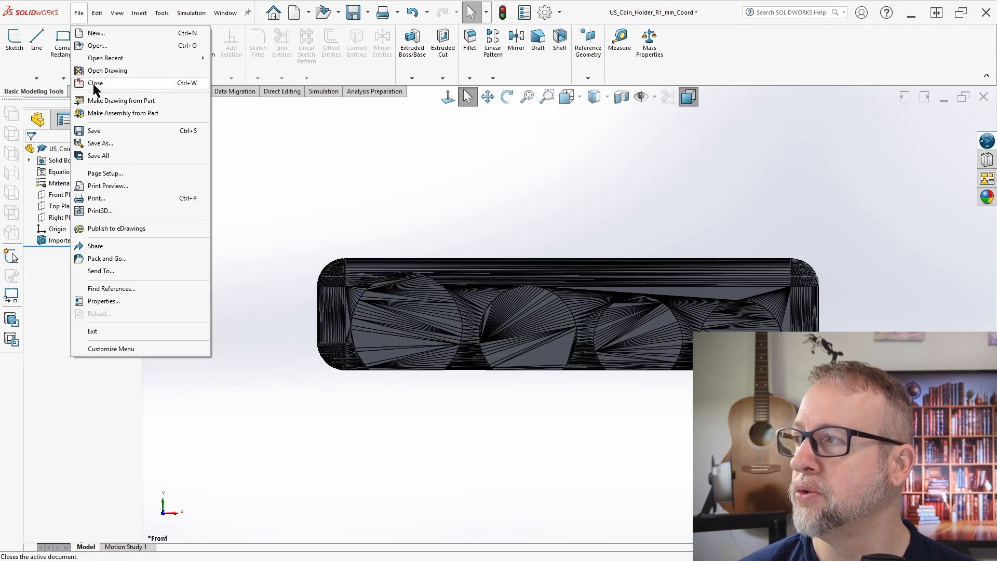
pyautogui.click(94, 84)
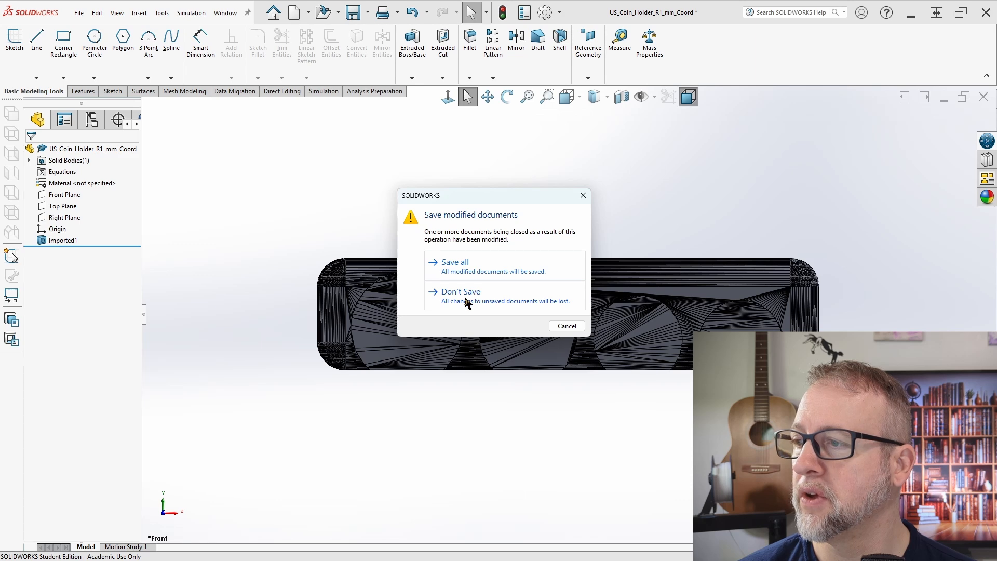
pyautogui.click(446, 268)
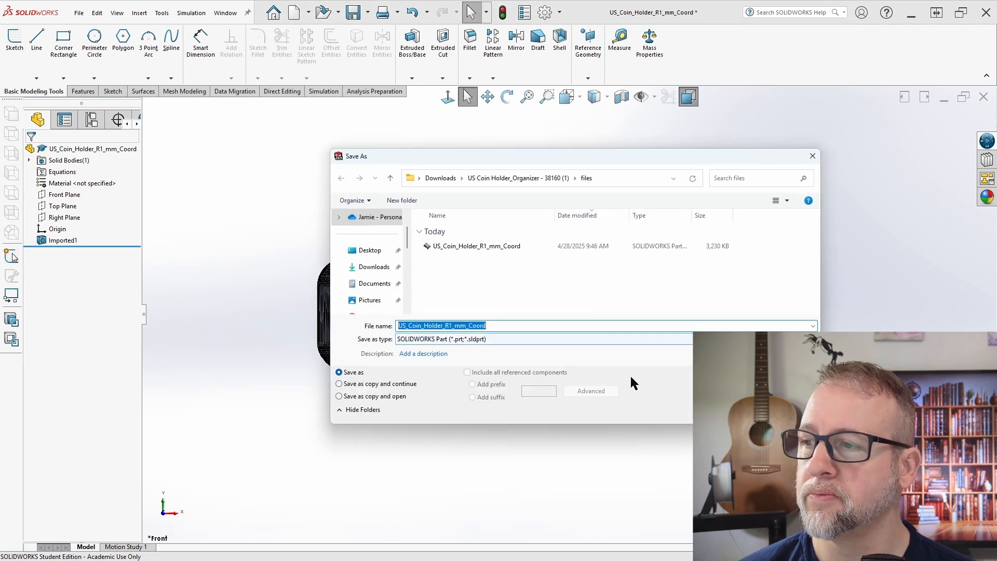
pyautogui.click(743, 410)
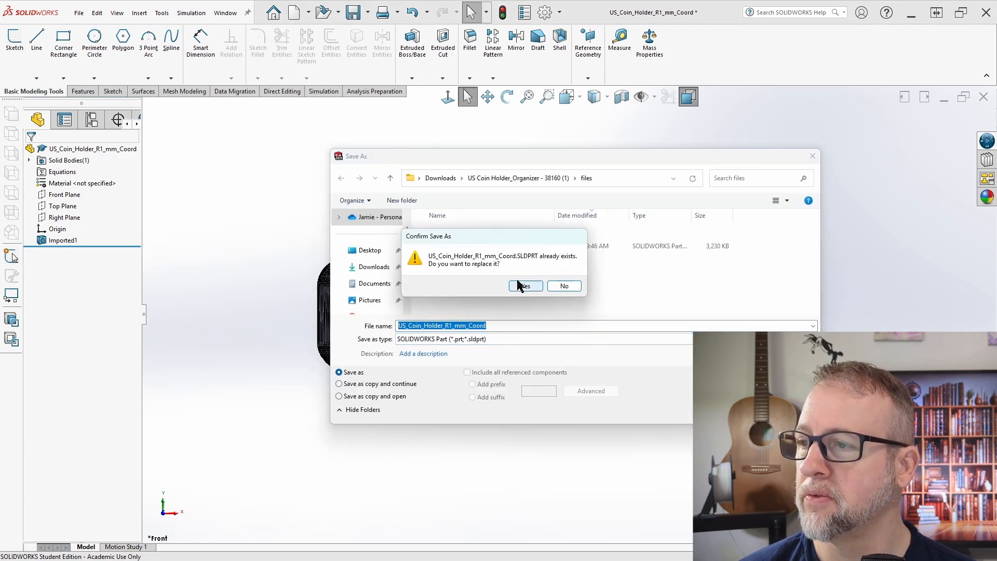
pyautogui.click(522, 286)
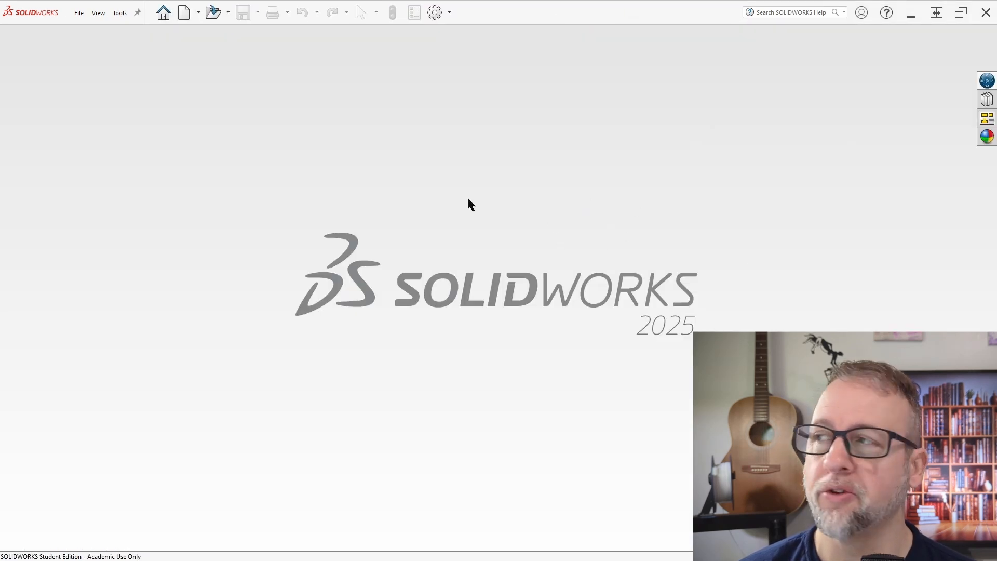
# Open the Parasolid file US_Coin_Holder_R1_mm_Coord without Import Diagnostics and proceed with feature recognition
pyautogui.click(79, 13)
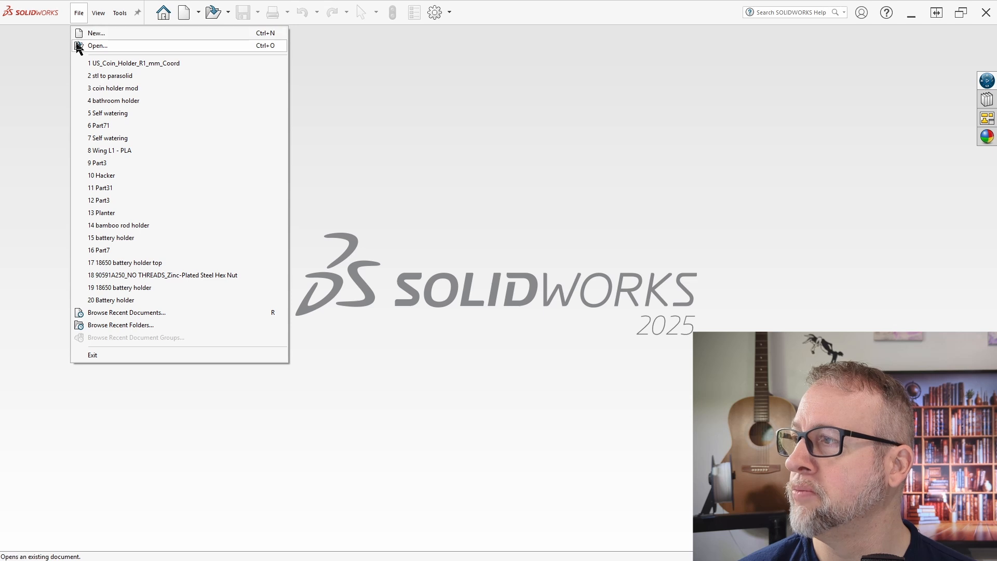
pyautogui.click(78, 45)
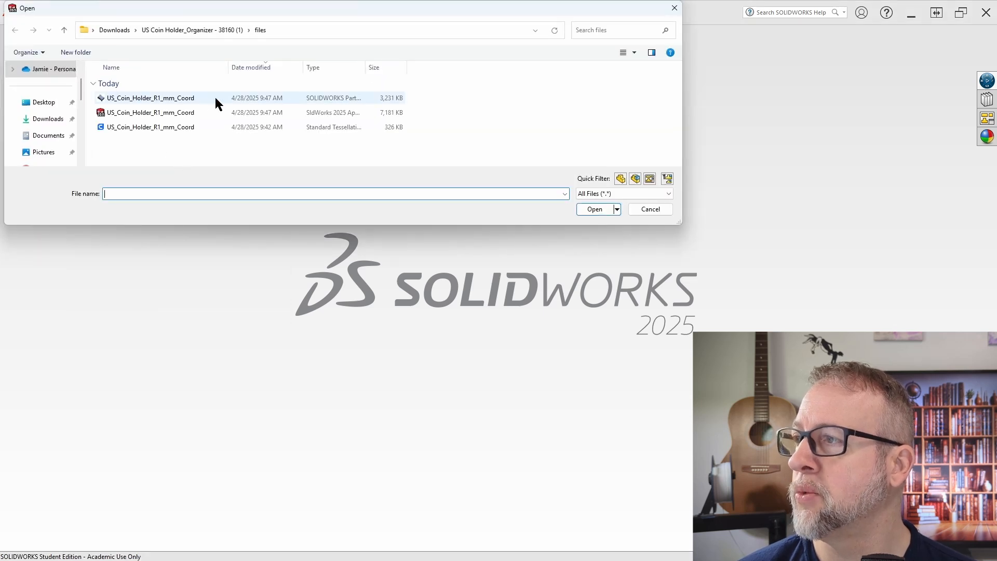
pyautogui.click(250, 112)
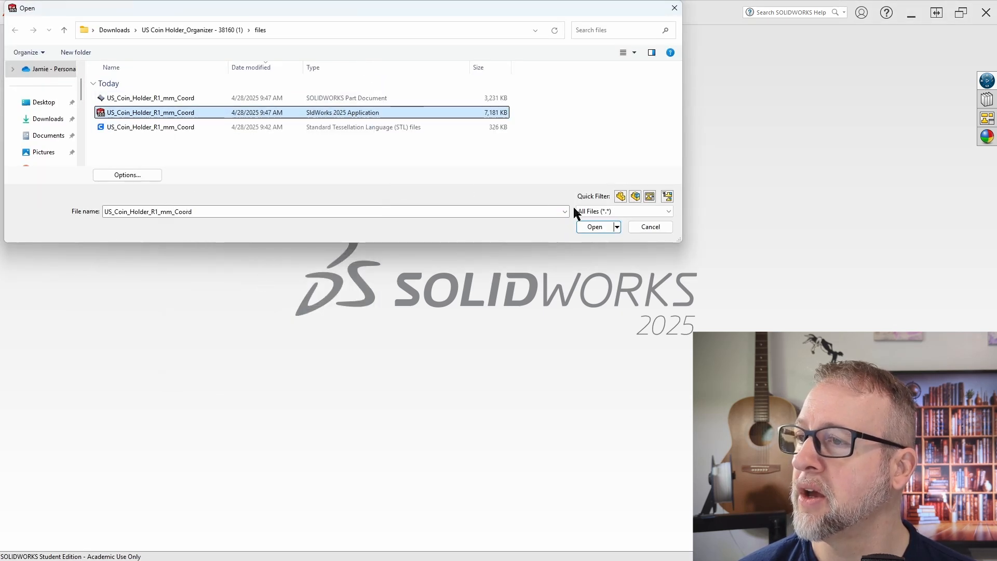
pyautogui.click(596, 227)
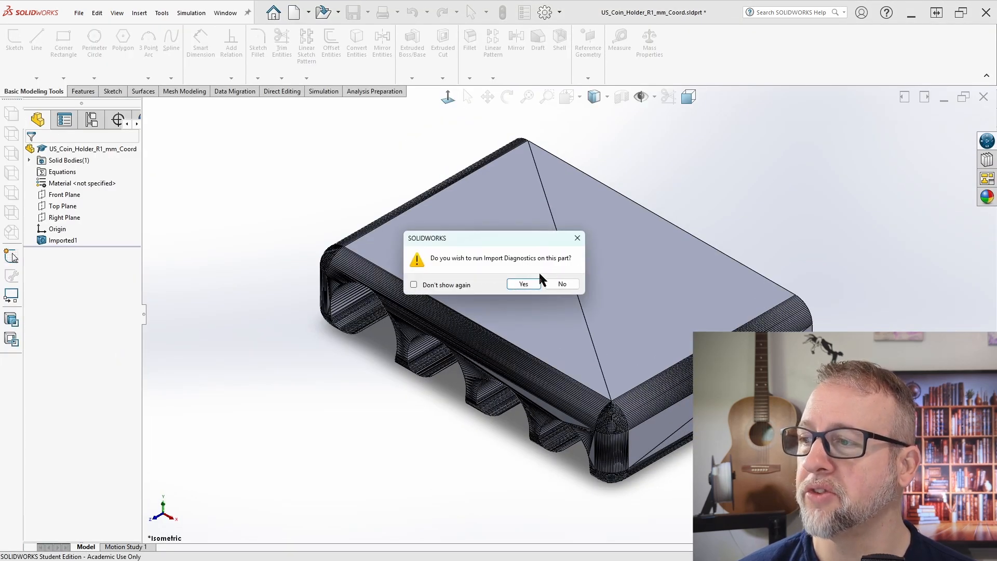
pyautogui.click(564, 285)
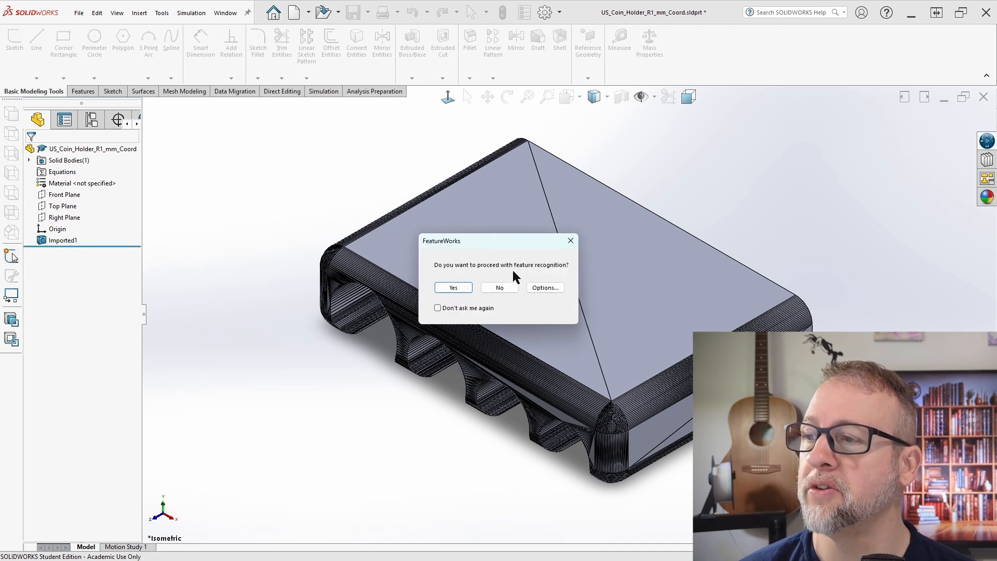
pyautogui.click(450, 289)
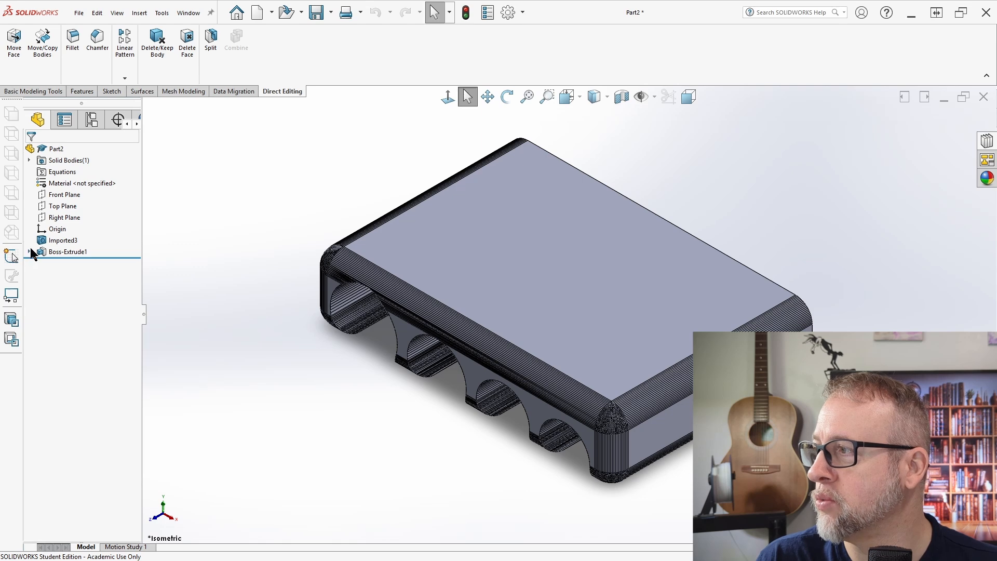
# Expand the recognized boss extrusion in the feature tree and examine the faceted faces of the largest coin slot
pyautogui.click(29, 252)
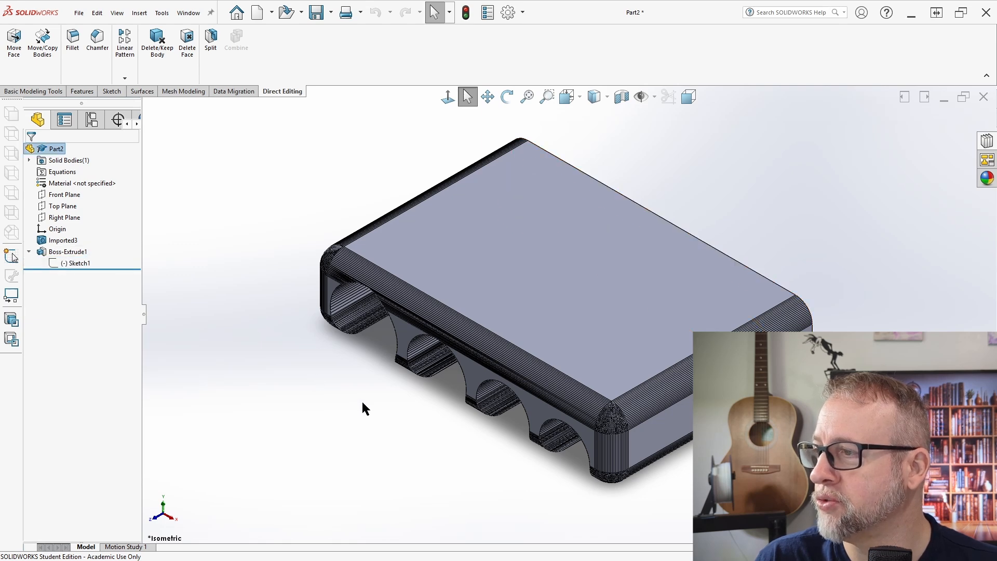
pyautogui.moveTo(361, 400); pyautogui.dragTo(376, 319, button='right')
pyautogui.moveTo(556, 378); pyautogui.dragTo(448, 205, button='middle')
pyautogui.scroll(1, 506, 405)
pyautogui.scroll(-4, 403, 248)
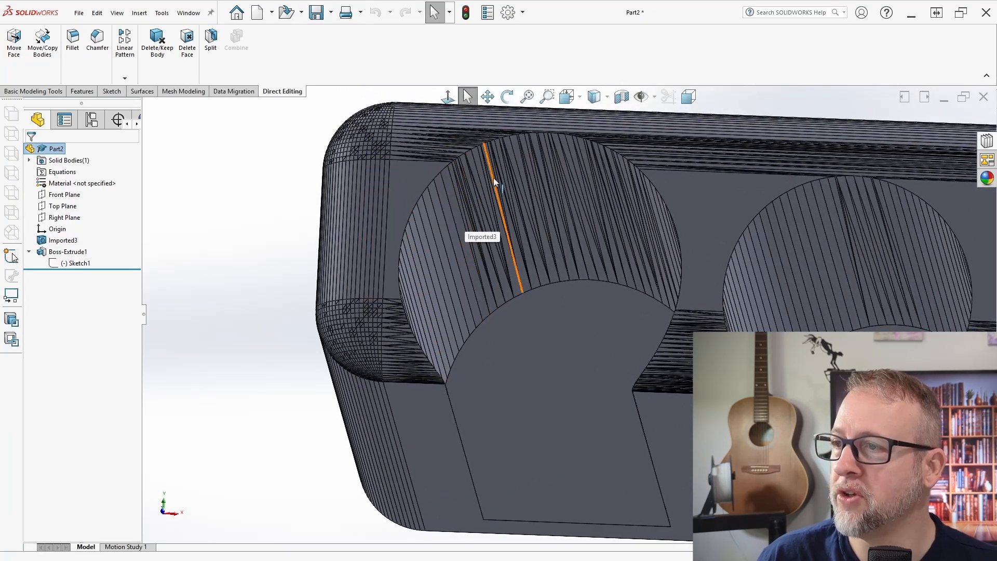
# Start a sketch on the flat end face at the bottom of the largest coin slot
pyautogui.moveTo(494, 177); pyautogui.dragTo(318, 216, button='middle')
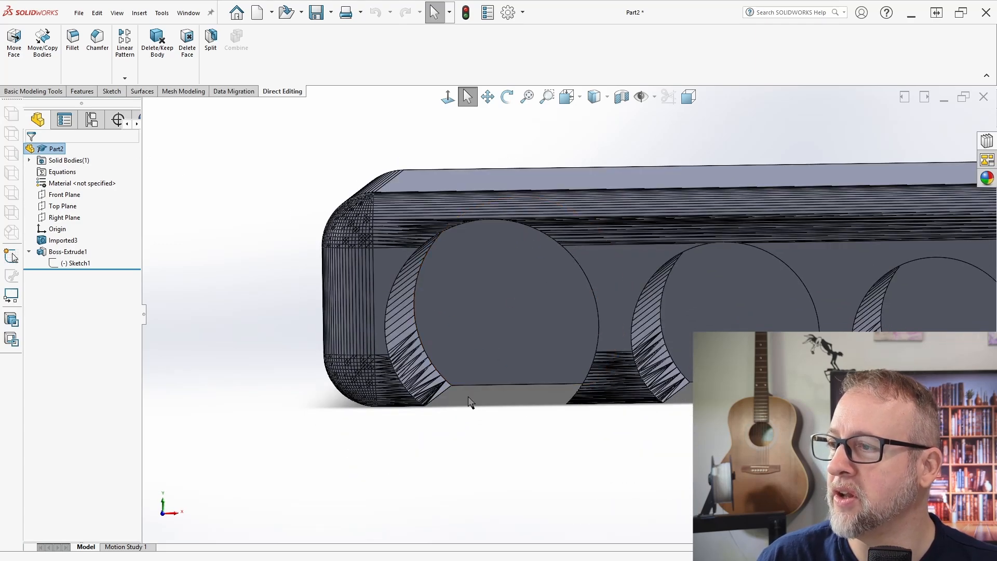
pyautogui.moveTo(472, 405); pyautogui.dragTo(438, 360, button='middle')
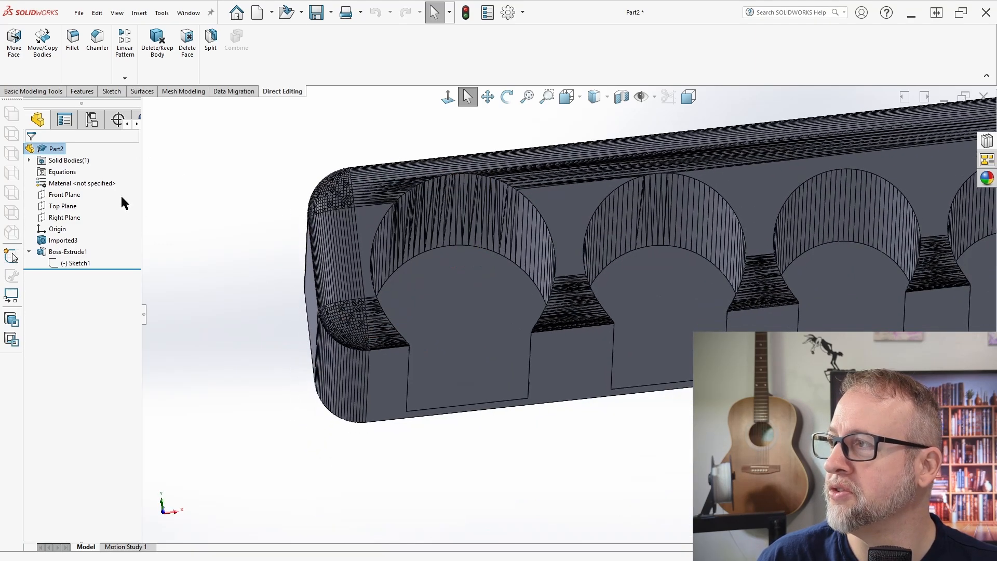
pyautogui.click(21, 91)
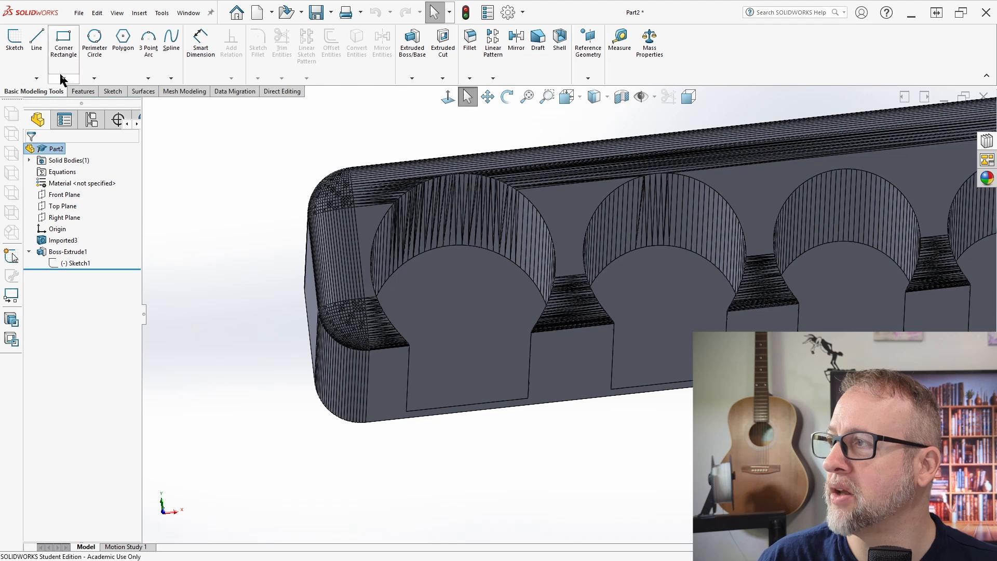
pyautogui.click(16, 49)
pyautogui.click(457, 303)
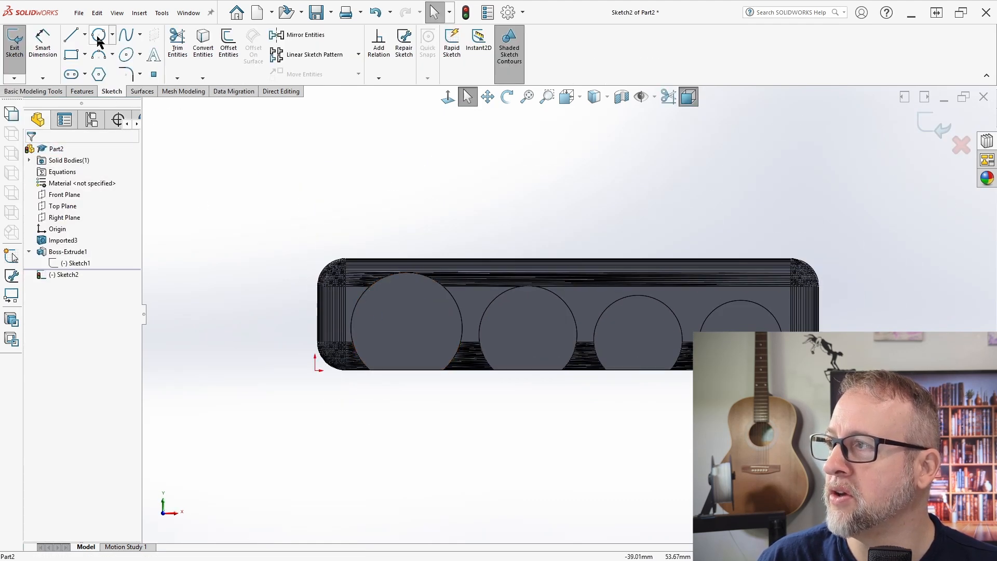
# Draw a perimeter circle of about 12.7 mm radius through three points on the largest coin slot's round edge
pyautogui.click(109, 36)
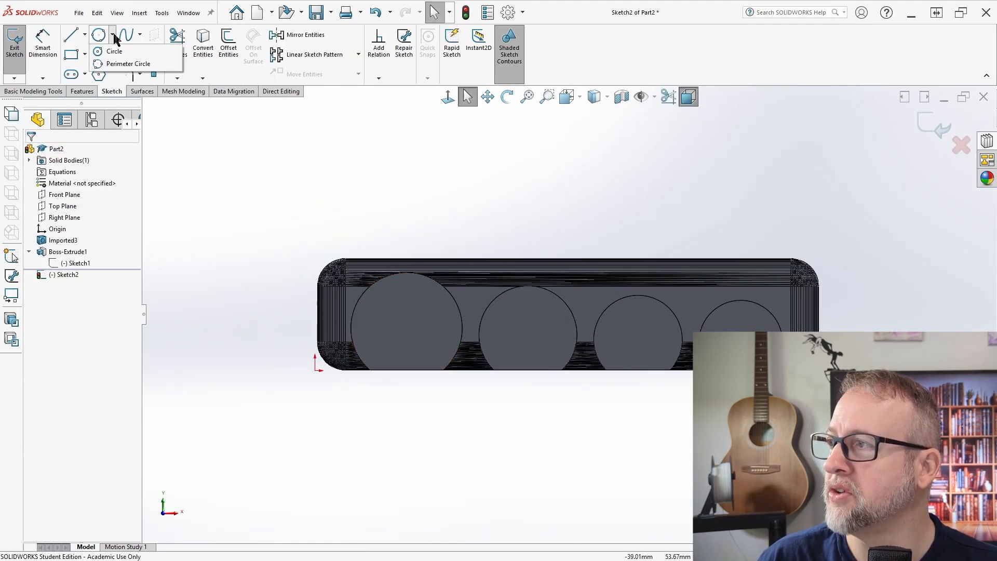
pyautogui.click(129, 65)
pyautogui.scroll(-5, 338, 312)
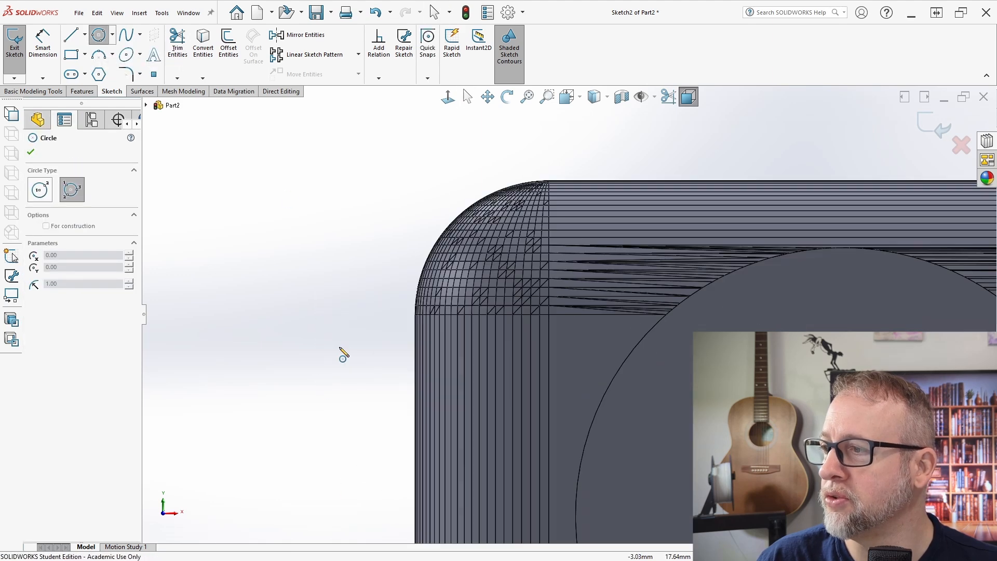
pyautogui.click(607, 389)
pyautogui.scroll(6, 618, 397)
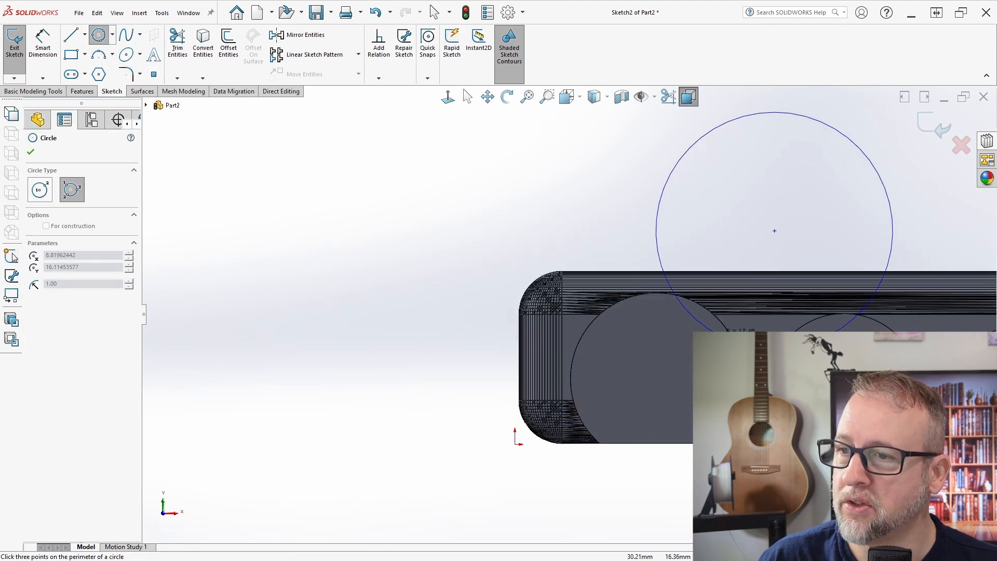
pyautogui.scroll(-6, 724, 331)
pyautogui.click(736, 325)
pyautogui.scroll(6, 740, 457)
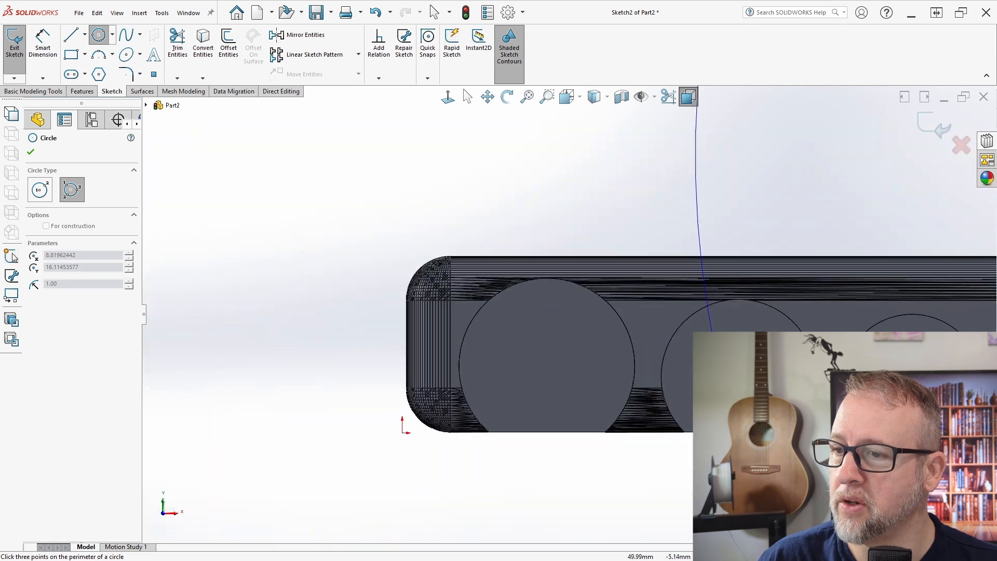
pyautogui.scroll(-3, 630, 420)
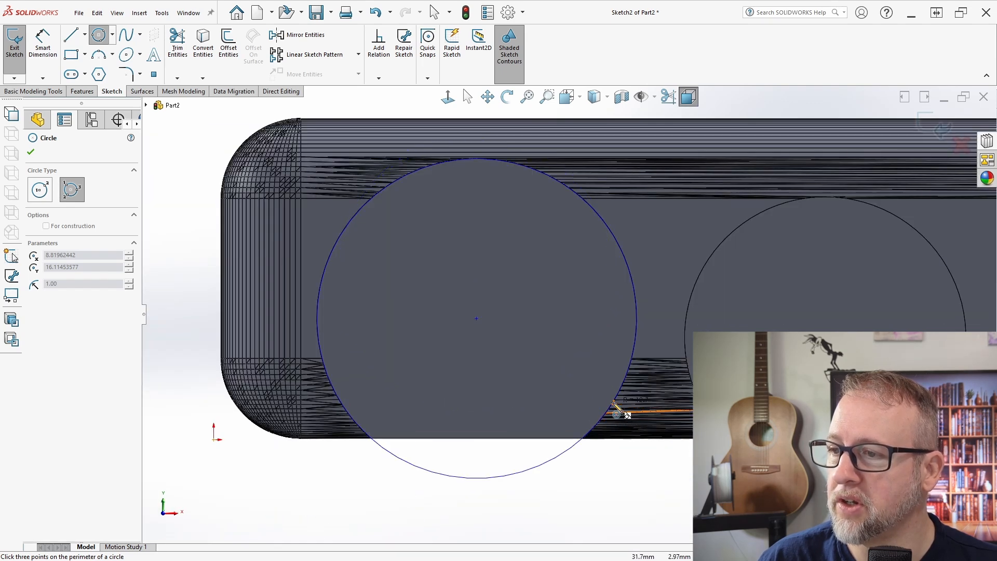
pyautogui.click(600, 418)
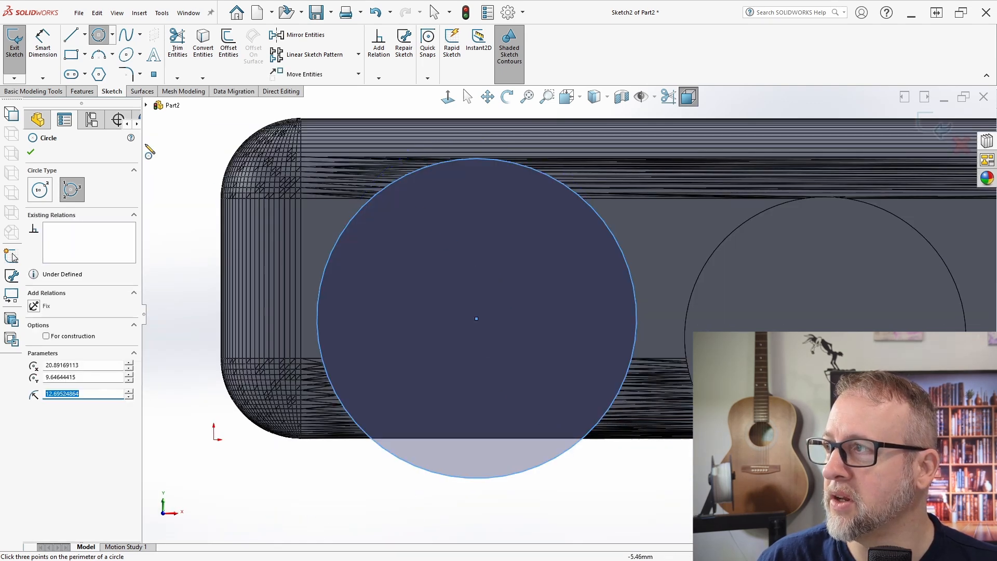
# Set the circle's diameter to 25.42 mm and finish the sketch
pyautogui.click(40, 46)
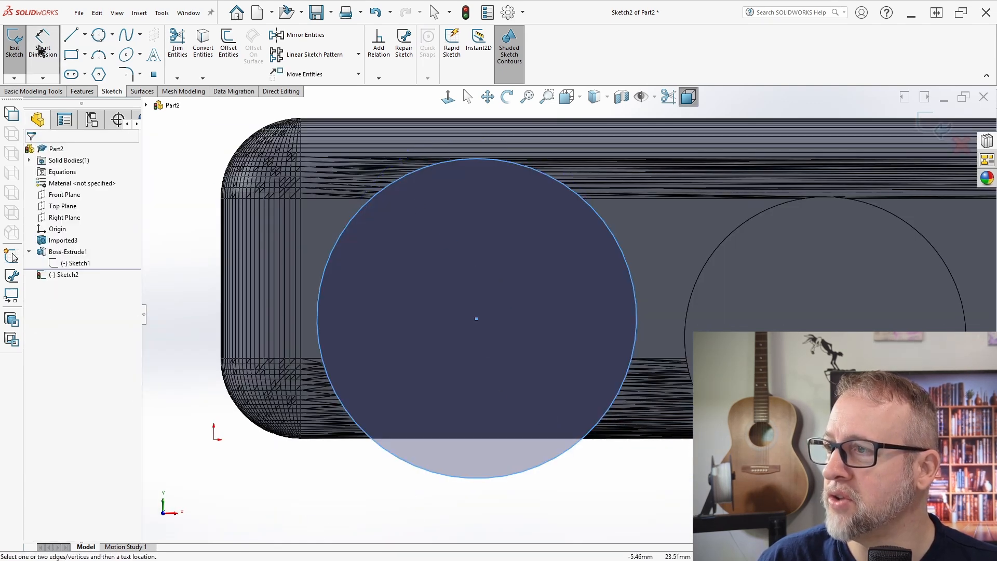
pyautogui.click(605, 221)
pyautogui.click(650, 272)
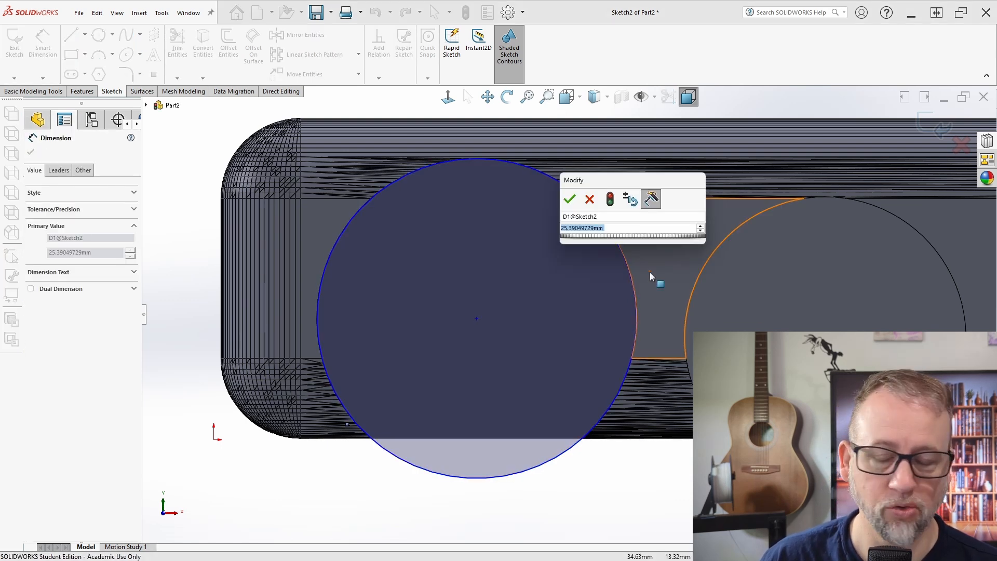
pyautogui.write('25.')
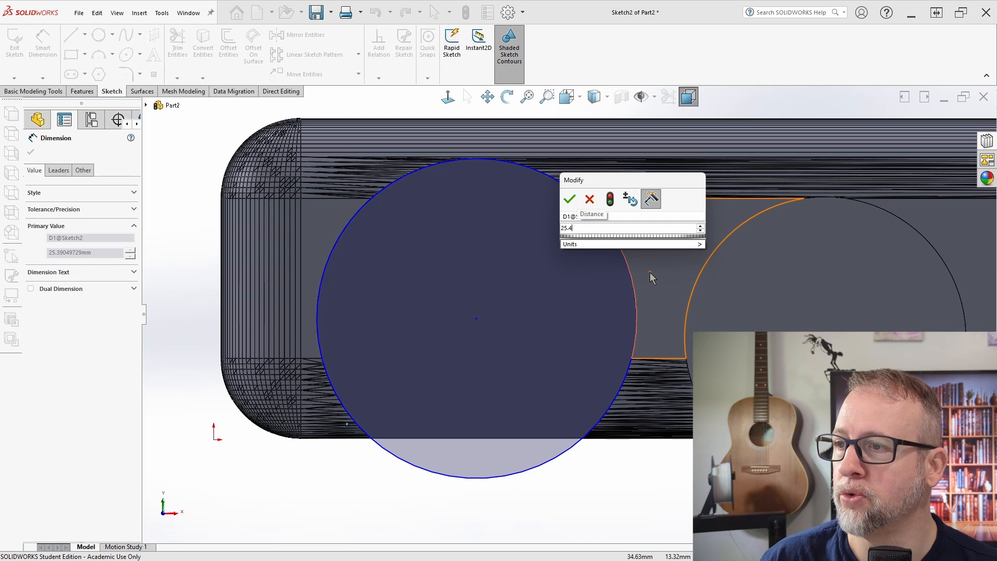
pyautogui.write('42')
pyautogui.press('Return')
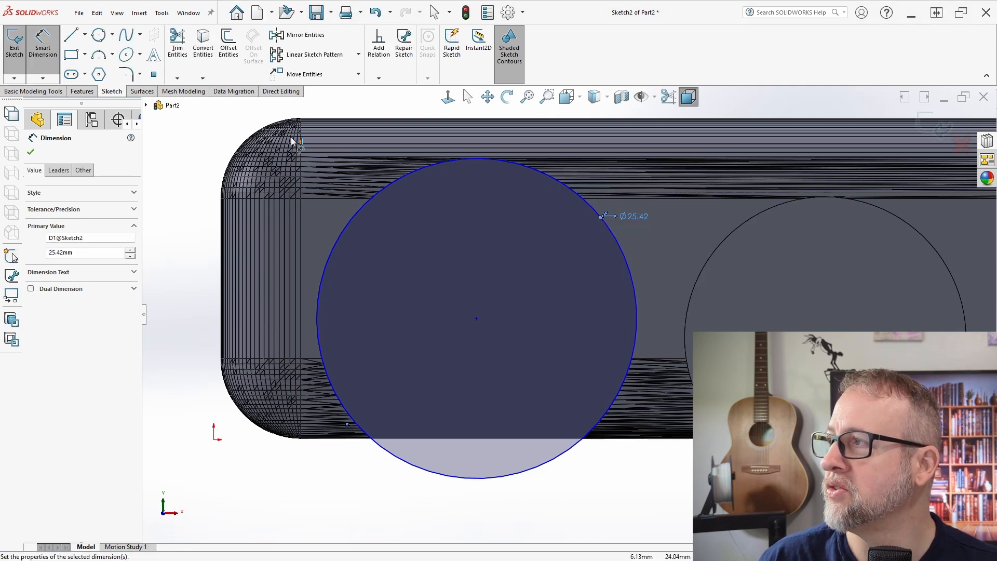
pyautogui.click(15, 41)
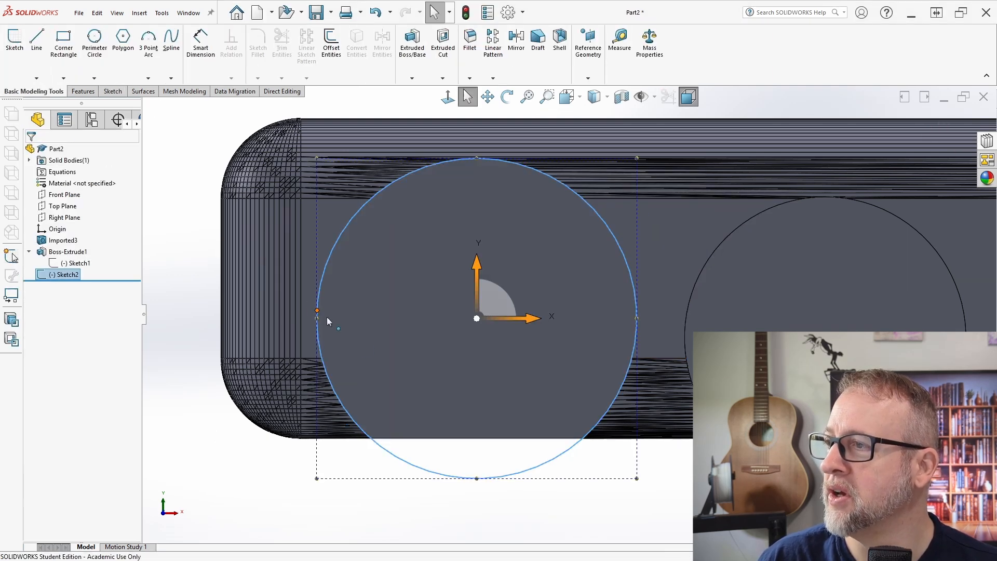
# Extrude the circle sketch with the Through All end condition as a separate, unmerged body filling the largest coin slot
pyautogui.scroll(3, 358, 340)
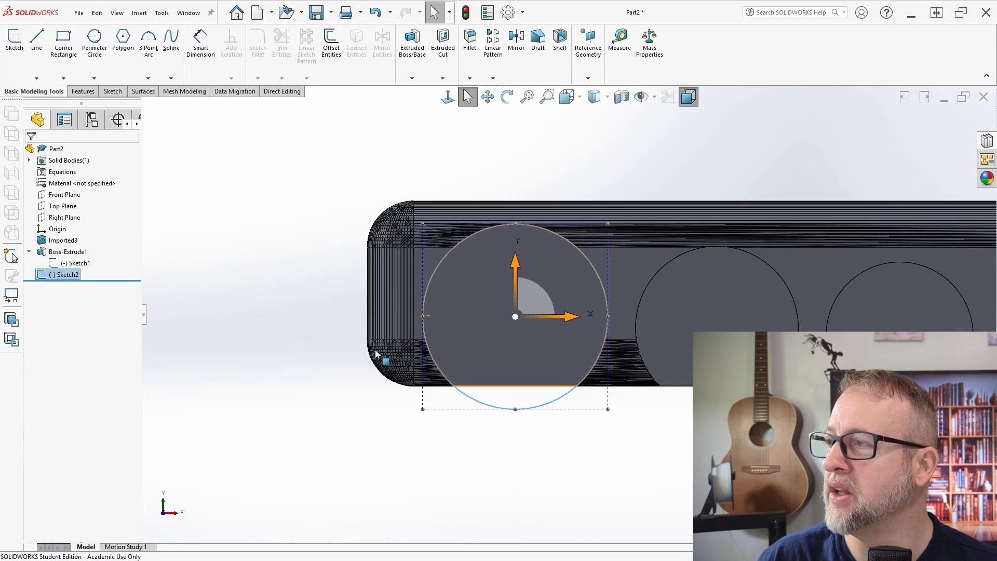
pyautogui.click(91, 97)
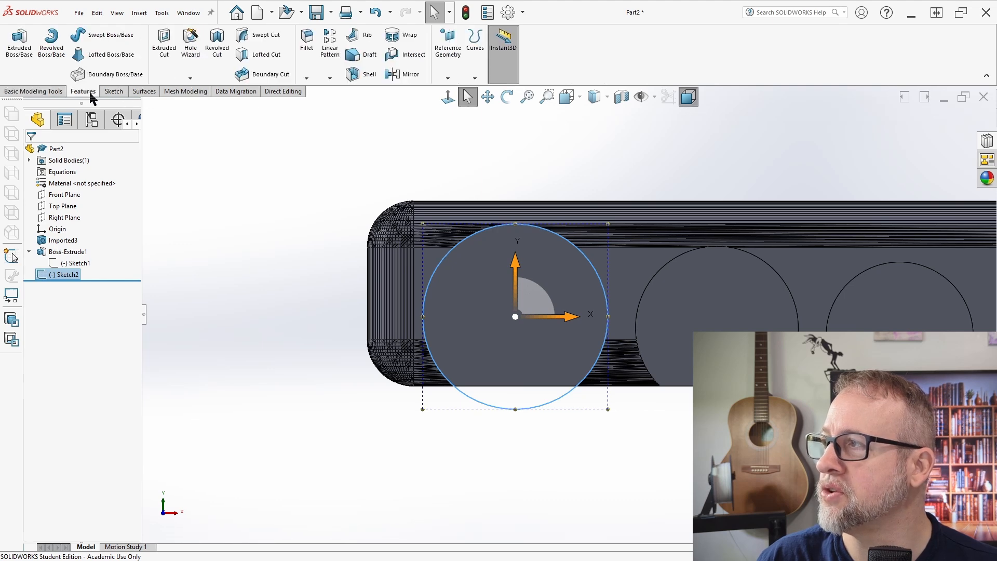
pyautogui.click(24, 42)
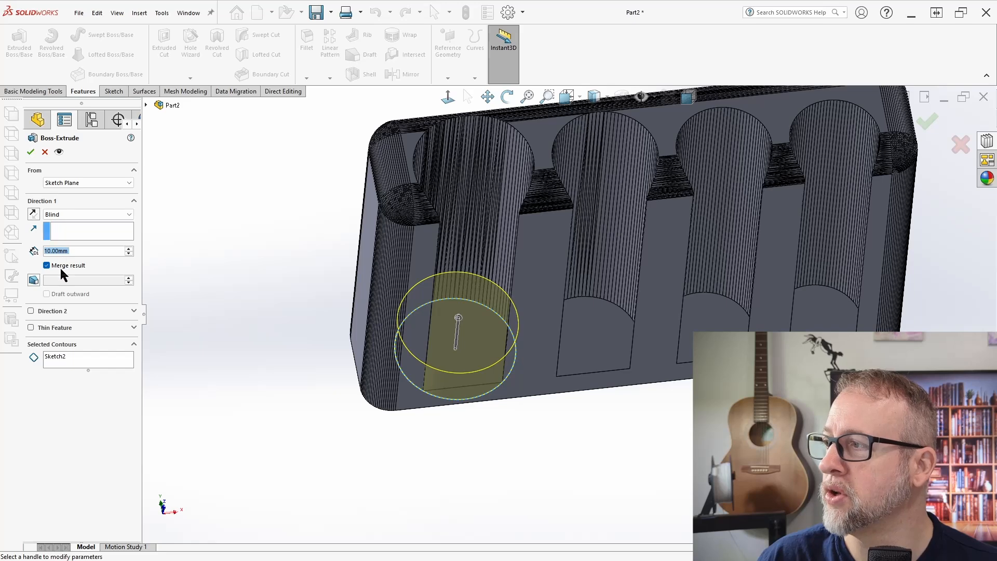
pyautogui.click(66, 214)
pyautogui.click(72, 229)
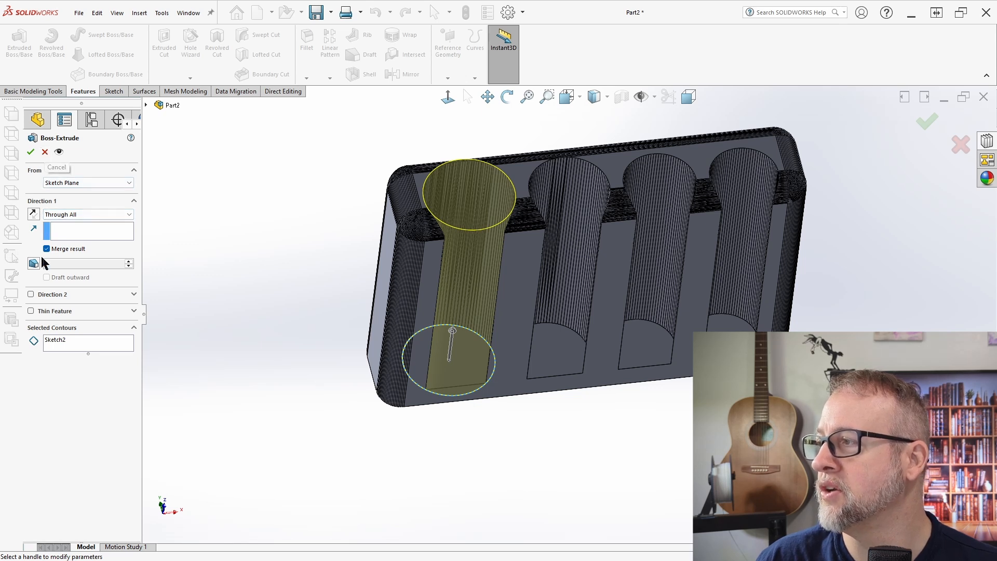
pyautogui.click(29, 152)
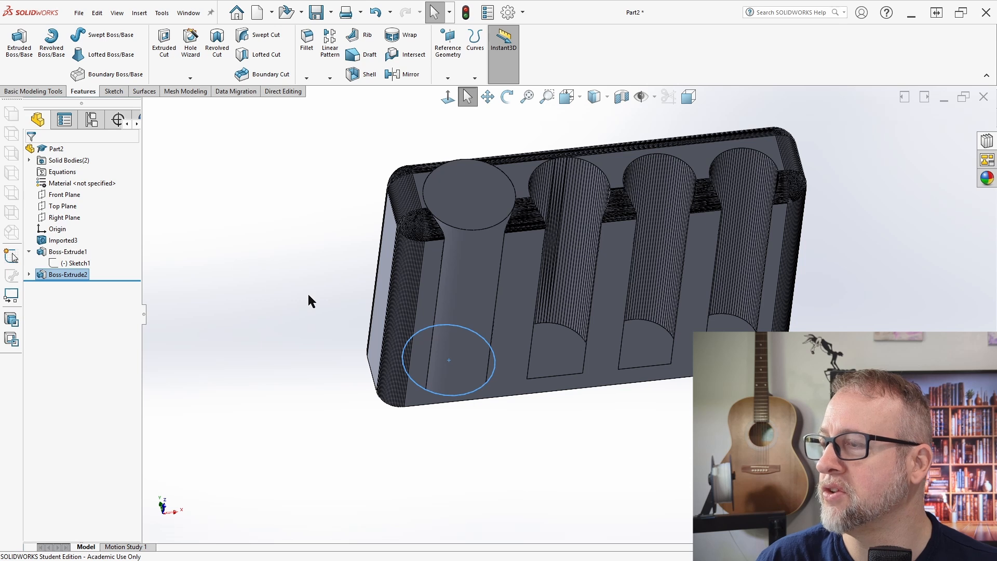
# Subtract the extruded cylinder from the coin holder body with Combine
pyautogui.click(289, 97)
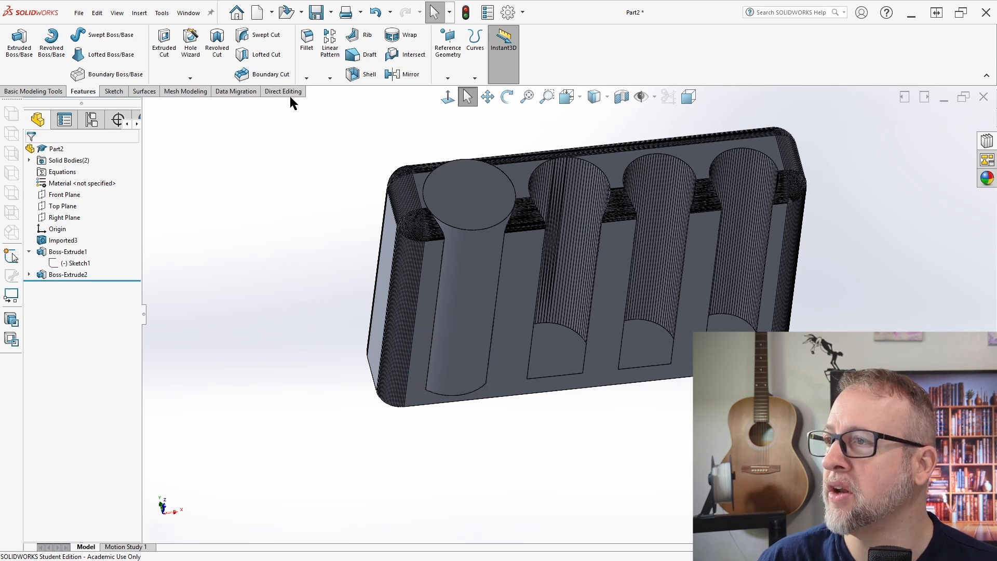
pyautogui.click(289, 94)
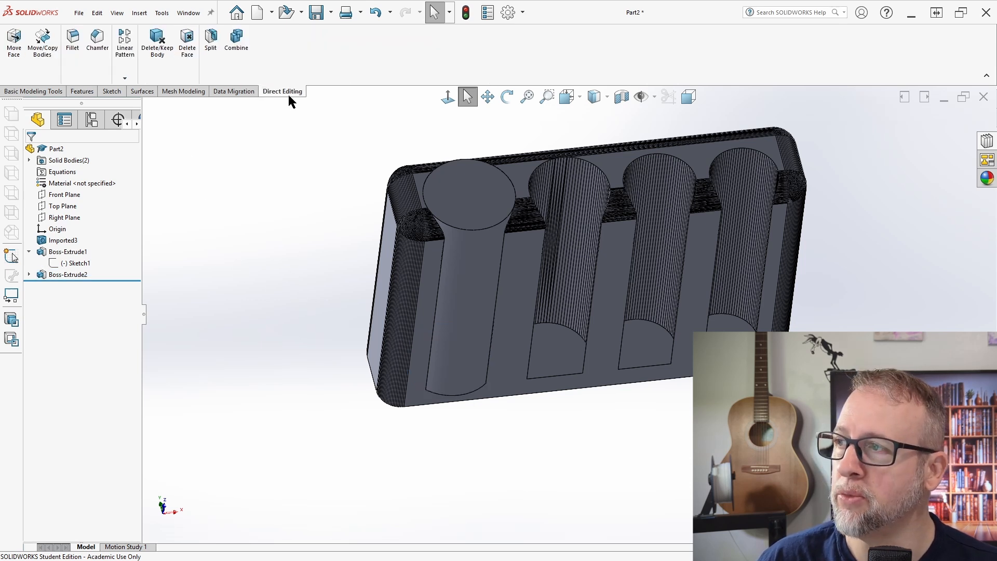
pyautogui.click(237, 38)
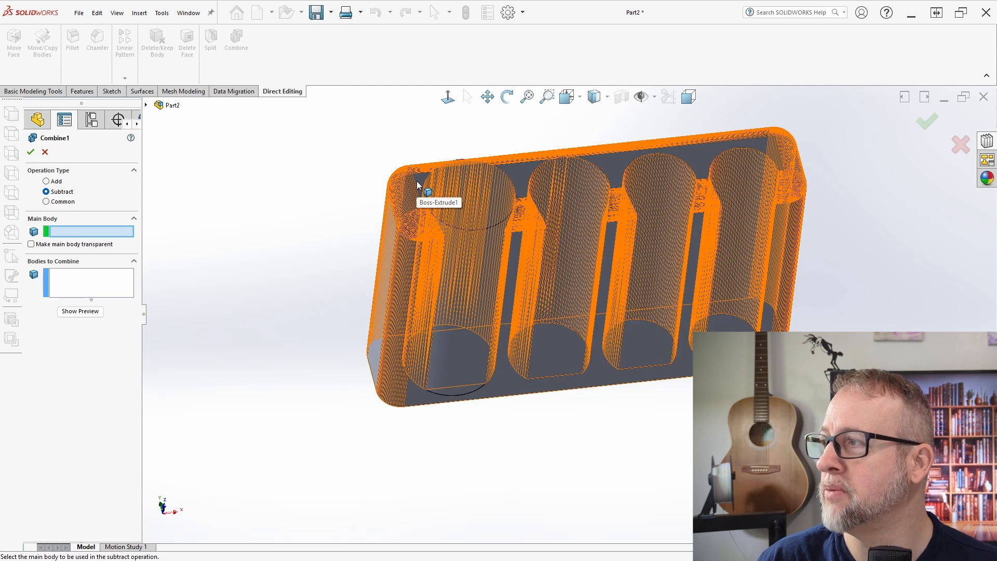
pyautogui.click(417, 185)
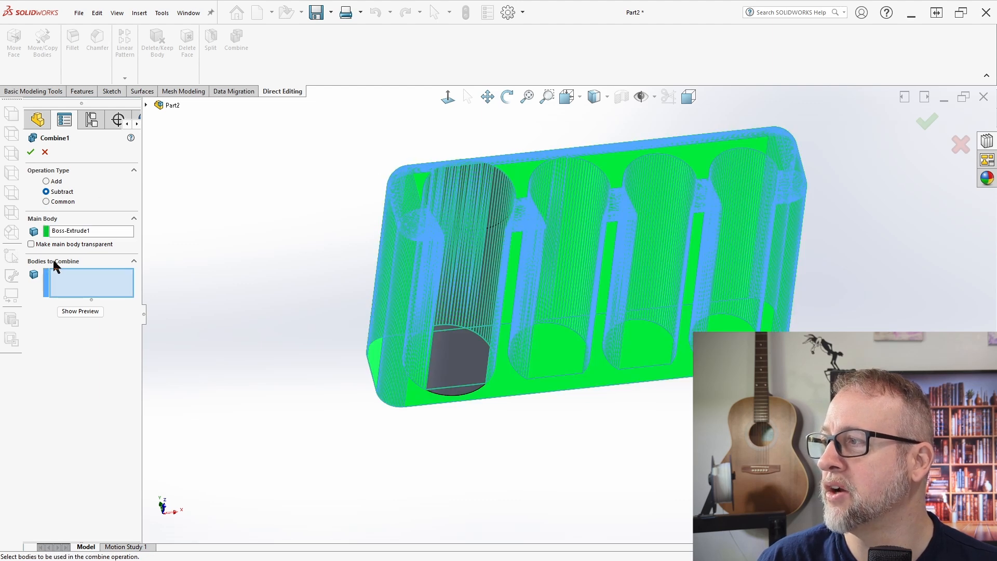
pyautogui.click(499, 209)
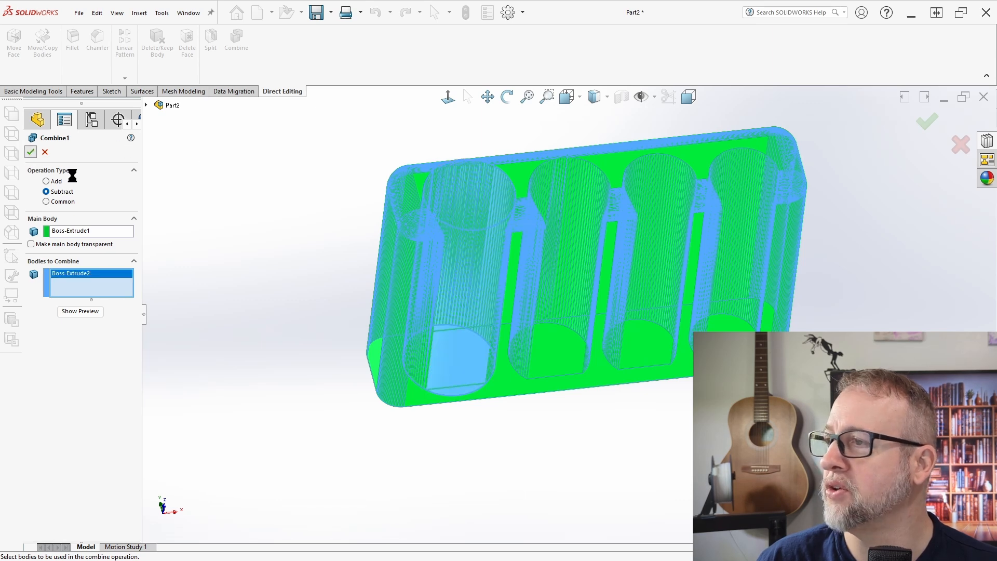
# Start a sketch on the holder's flat front face beside the smoothed coin slot
pyautogui.moveTo(488, 214); pyautogui.dragTo(525, 250, button='middle')
pyautogui.scroll(-3, 525, 250)
pyautogui.scroll(1, 455, 286)
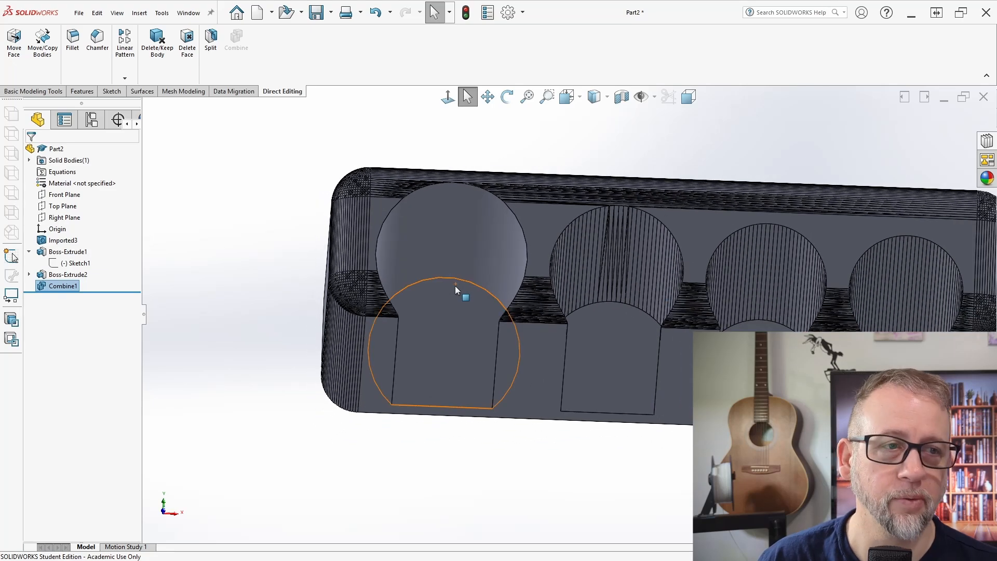
pyautogui.scroll(3, 455, 285)
pyautogui.moveTo(442, 291); pyautogui.dragTo(347, 274, button='middle')
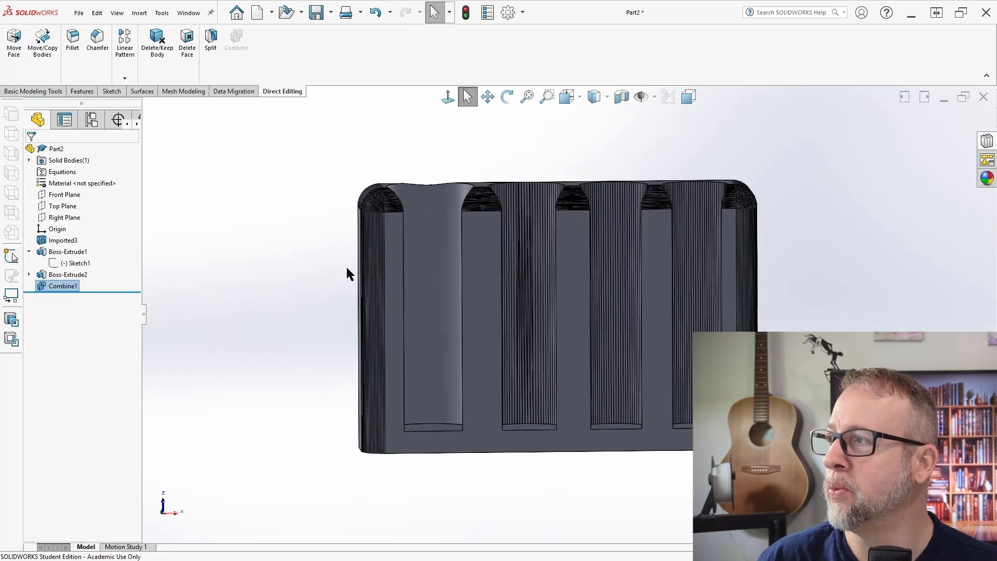
pyautogui.click(33, 91)
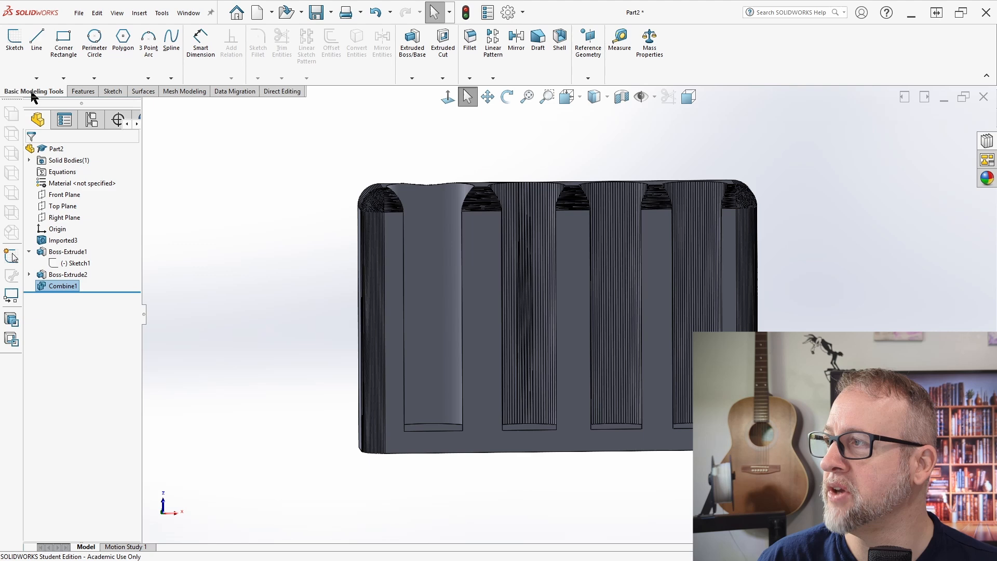
pyautogui.click(15, 41)
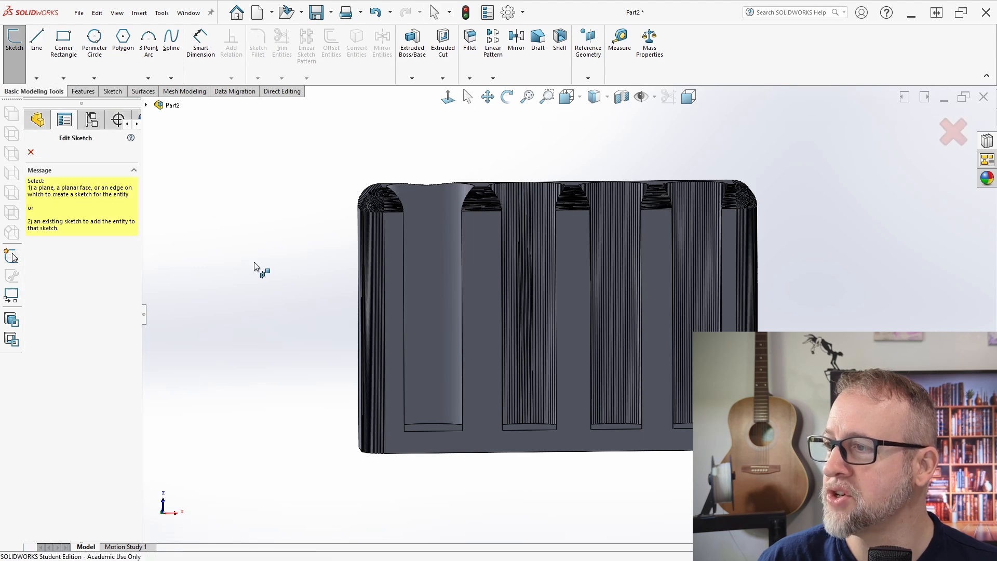
pyautogui.click(391, 286)
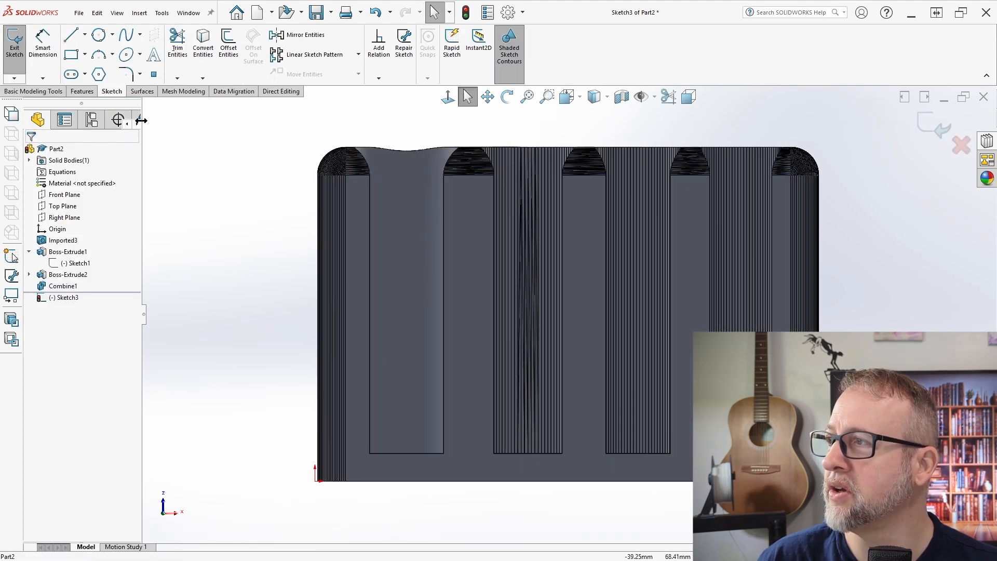
# Sketch a corner rectangle about 130 by 29 mm across the holder's full width, overhanging both sides
pyautogui.click(77, 55)
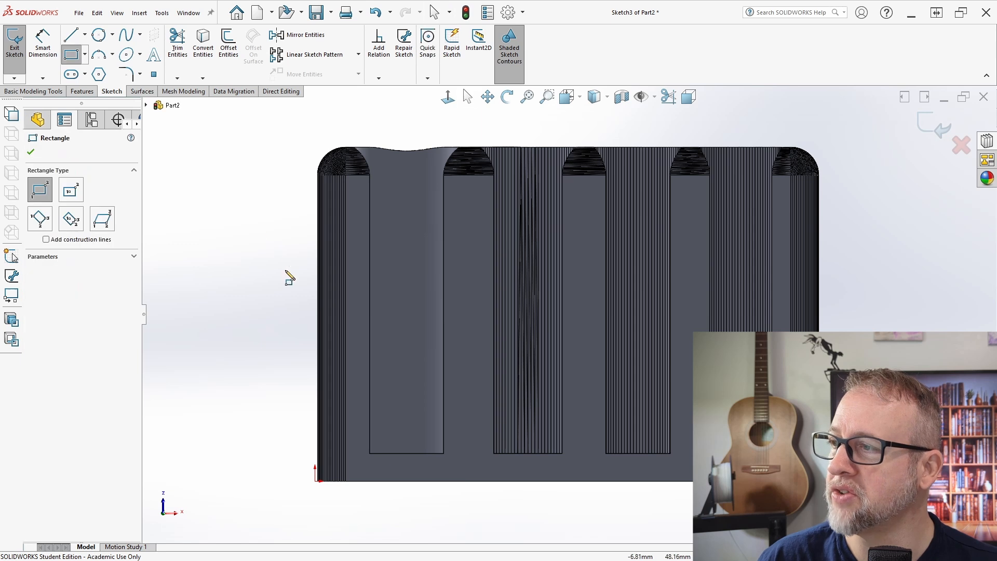
pyautogui.click(292, 233)
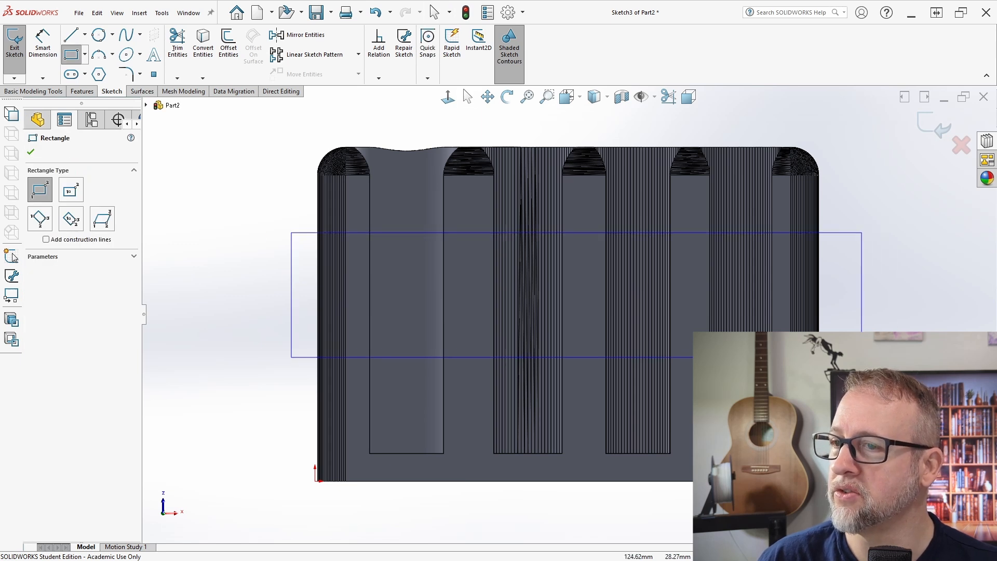
pyautogui.click(862, 358)
# Dimension the rectangle's height between its two horizontal edges and set it to 35 mm
pyautogui.click(42, 45)
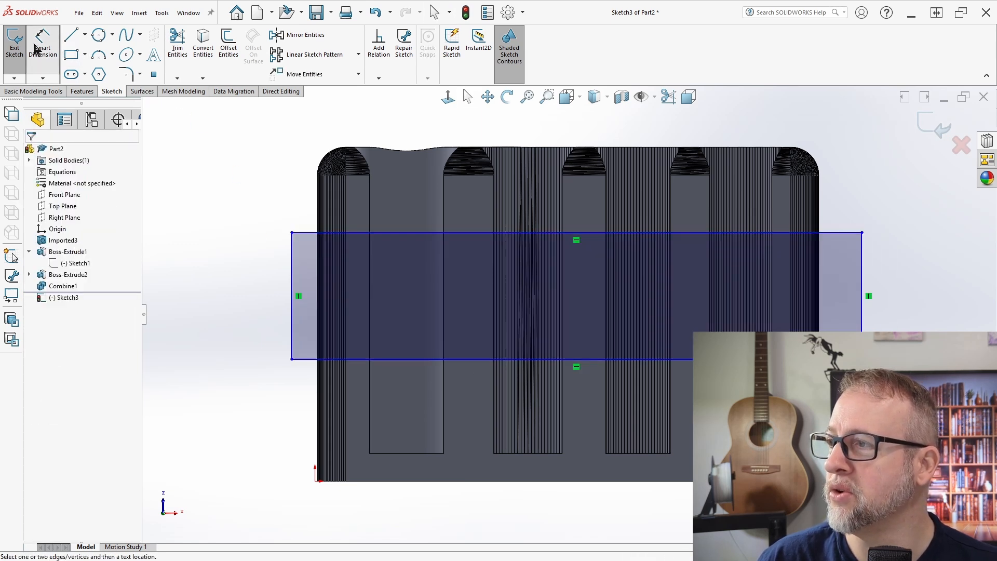
pyautogui.click(312, 358)
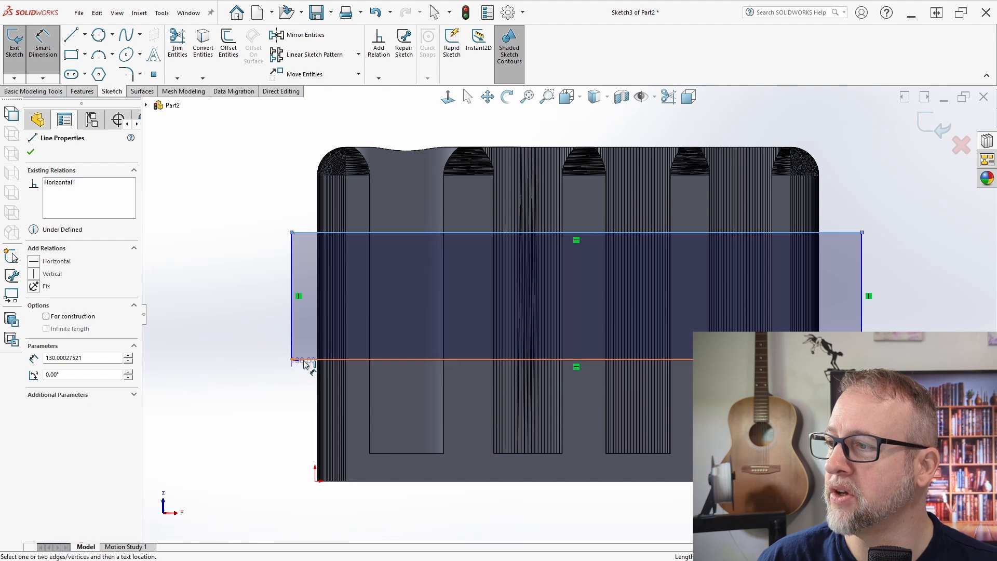
pyautogui.click(305, 359)
pyautogui.click(238, 298)
pyautogui.write('35')
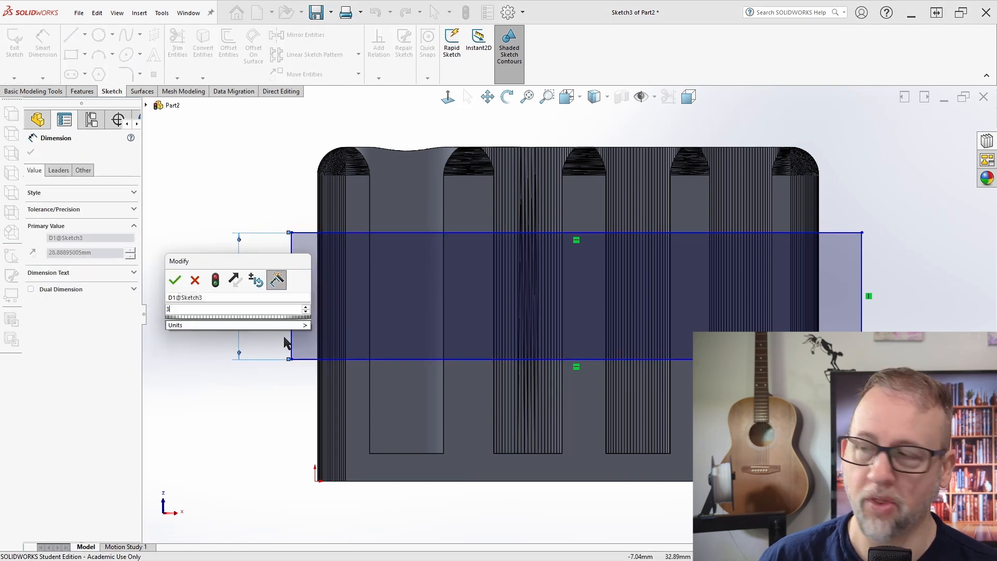
pyautogui.press('Return')
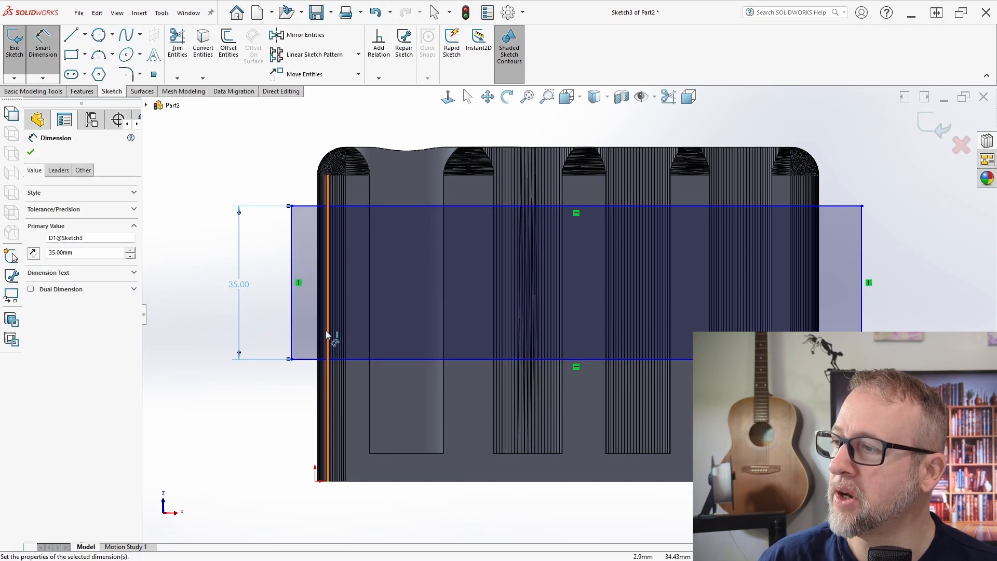
# Dimension the rectangle's width along its lower edge, keeping it at about 130 mm, and exit the sketch
pyautogui.click(312, 359)
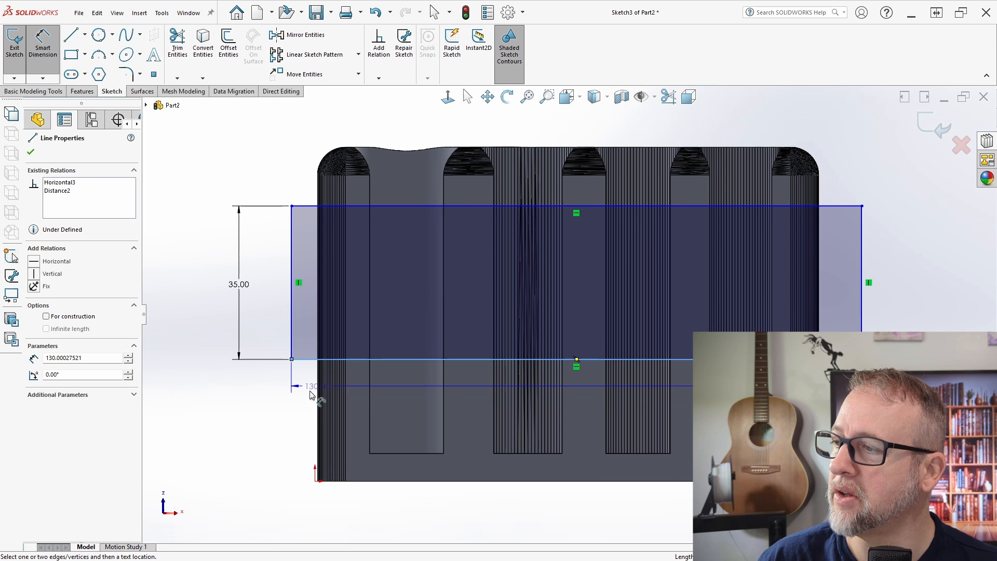
pyautogui.click(257, 390)
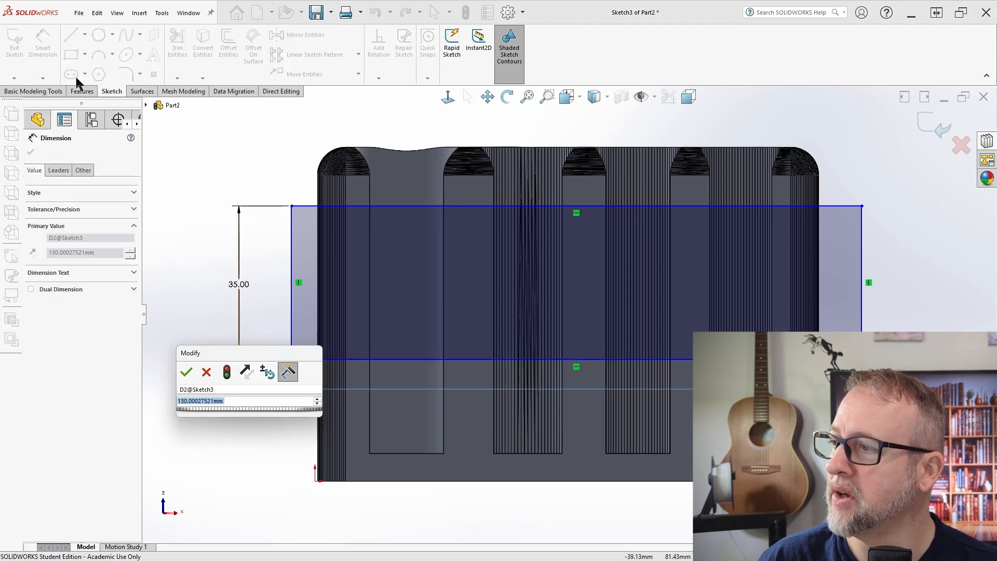
pyautogui.click(215, 369)
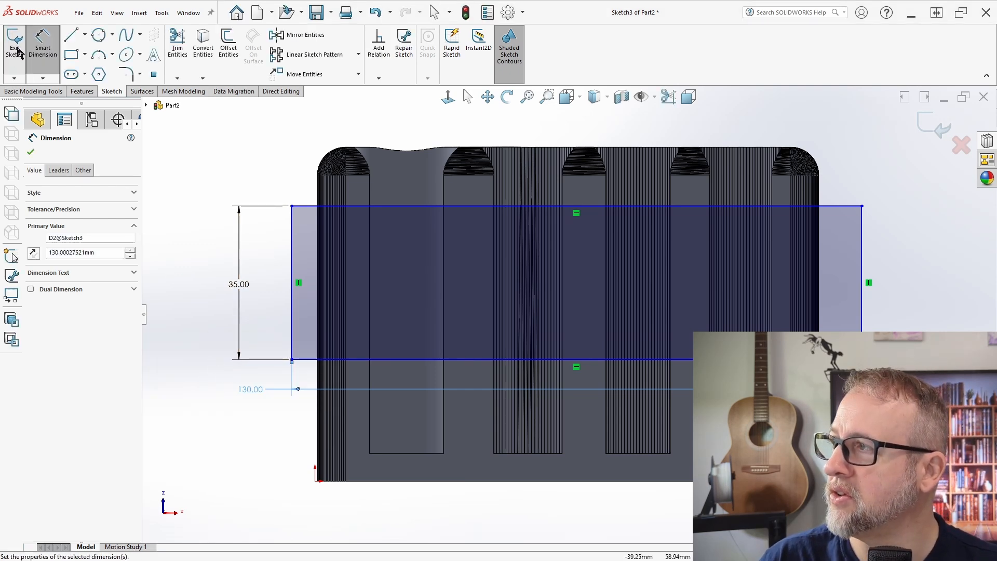
pyautogui.click(16, 49)
# Shift the dimensioned rectangle lower across the holder's front, so its lower edge sits just above the coin slot floors
pyautogui.doubleClick(307, 359)
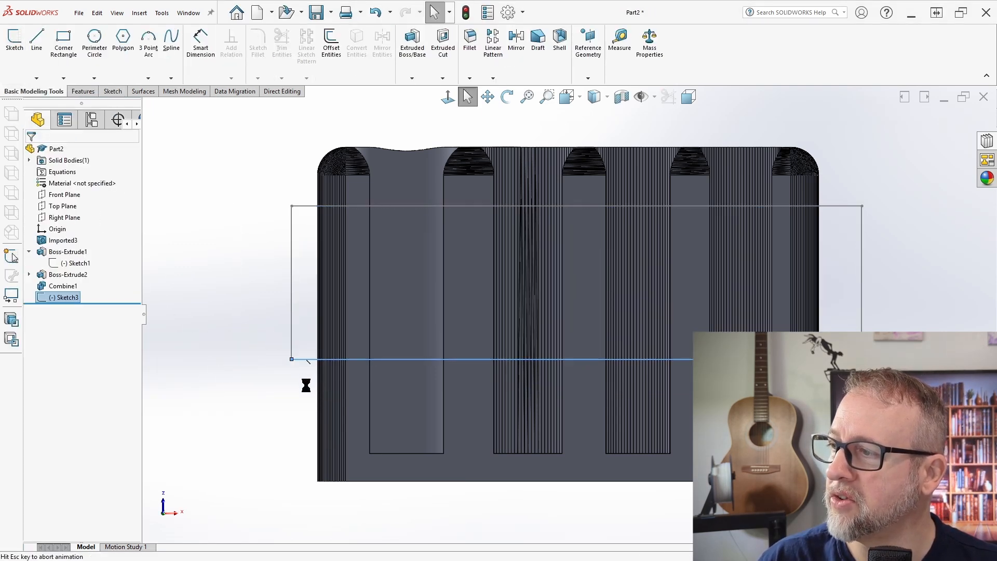
pyautogui.click(14, 46)
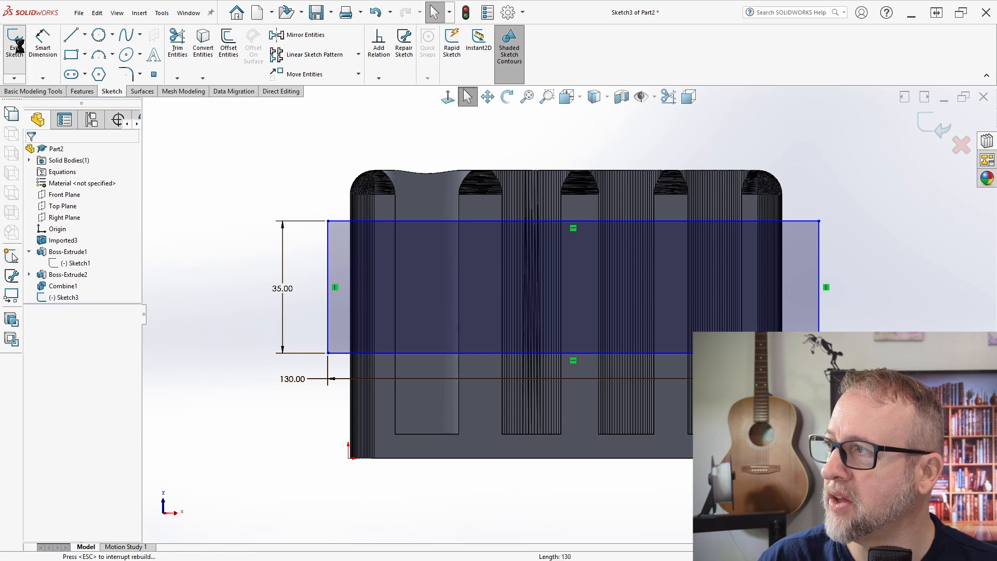
pyautogui.moveTo(339, 354); pyautogui.dragTo(341, 391)
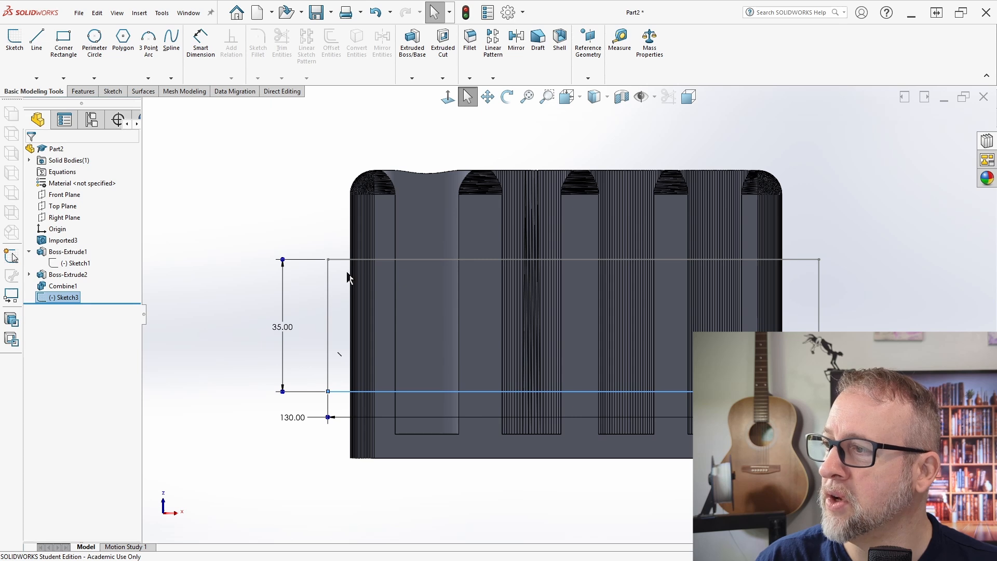
# Set up a boss extrude of the rectangle sketch, reversed to run back into the holder, with Merge result off
pyautogui.click(280, 91)
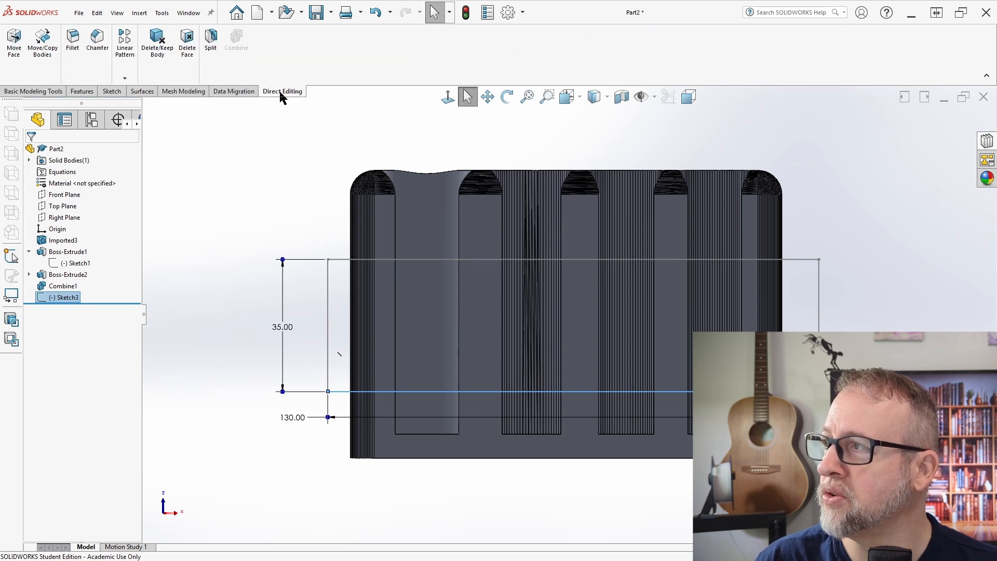
pyautogui.click(61, 91)
pyautogui.click(82, 91)
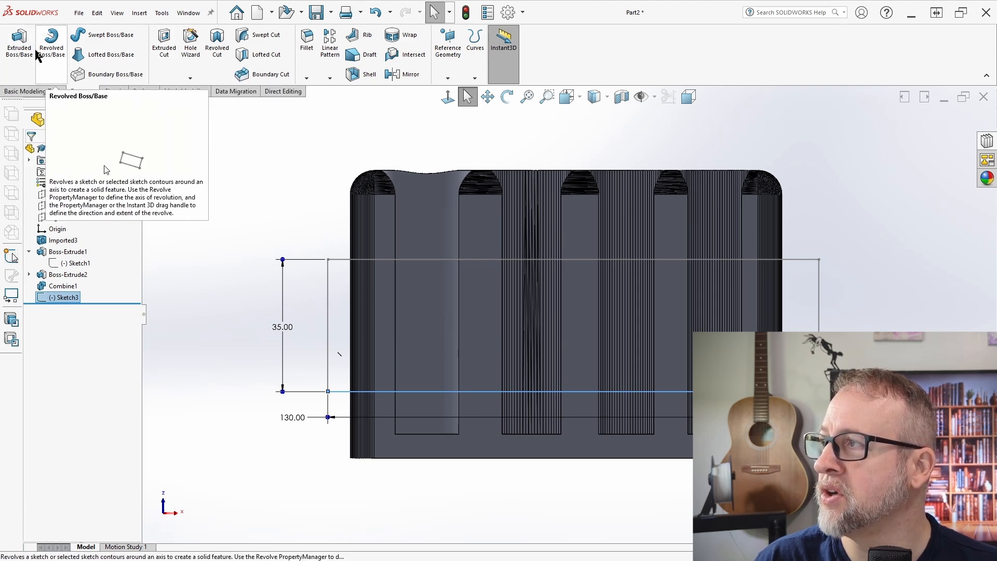
pyautogui.click(18, 47)
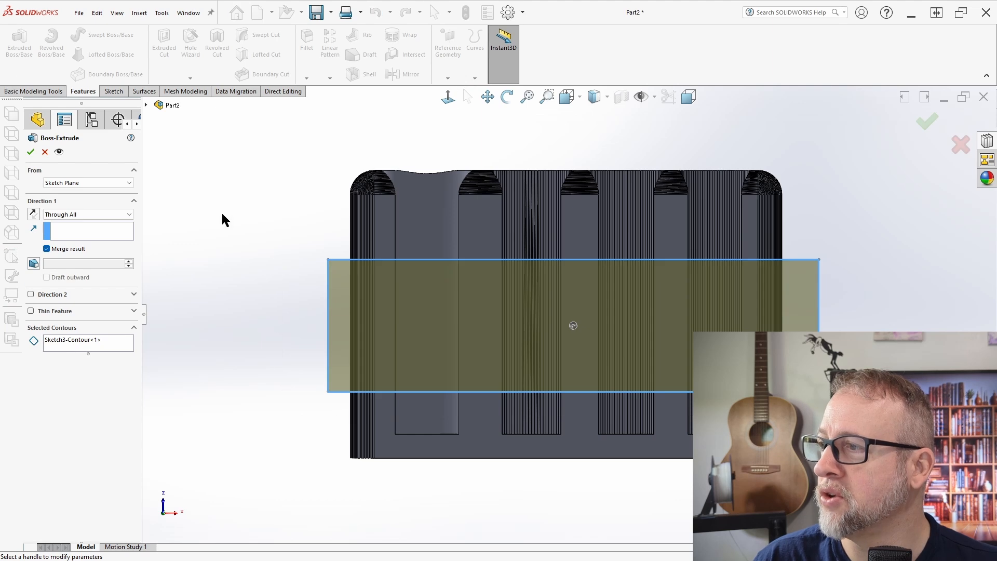
pyautogui.moveTo(328, 293); pyautogui.dragTo(589, 327, button='middle')
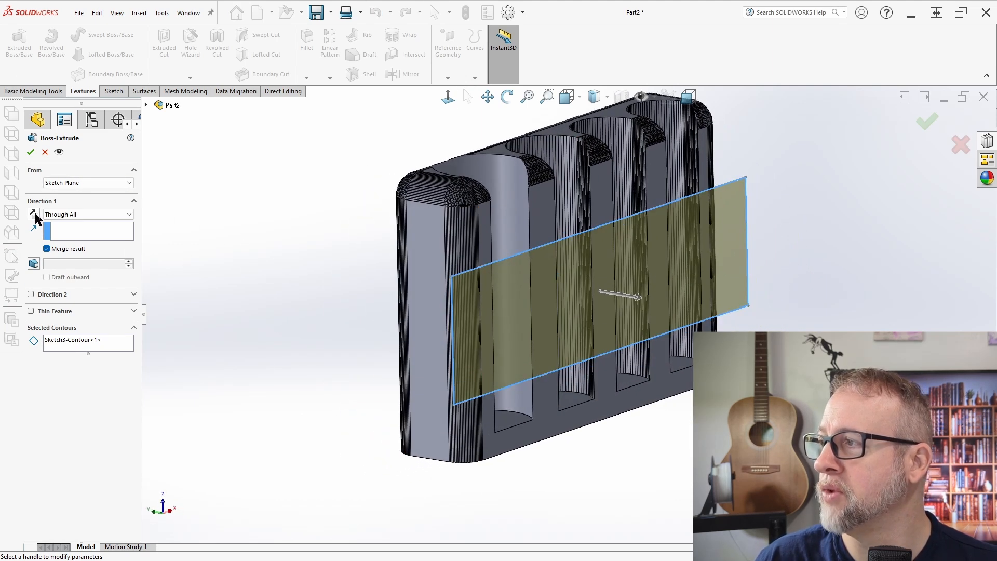
pyautogui.click(34, 214)
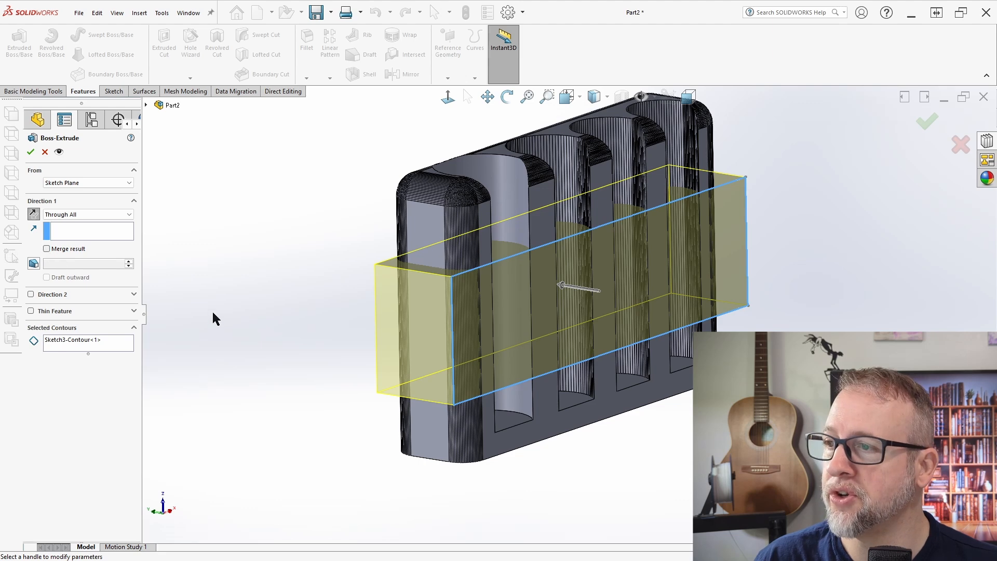
# Add a second extrusion direction that pulls the block 27 mm Blind out in front of the holder
pyautogui.moveTo(246, 266); pyautogui.dragTo(366, 275, button='middle')
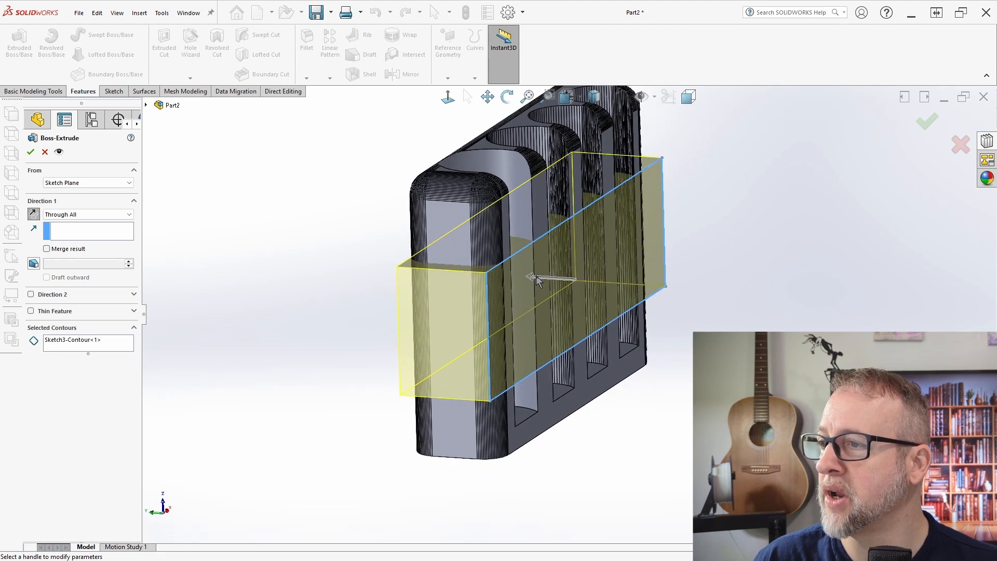
pyautogui.moveTo(532, 277); pyautogui.dragTo(530, 276)
pyautogui.moveTo(418, 277); pyautogui.dragTo(407, 278)
pyautogui.click(70, 214)
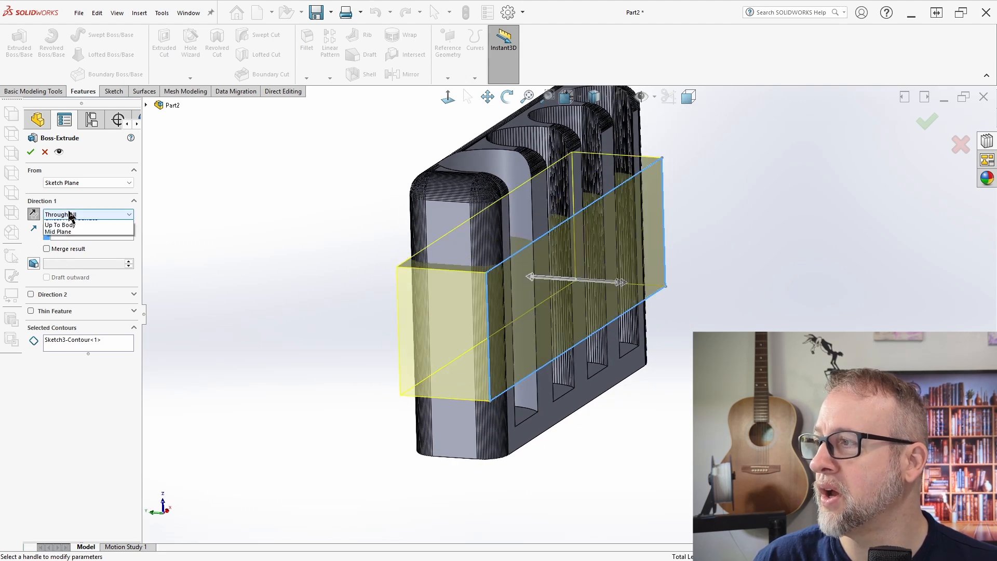
pyautogui.click(66, 229)
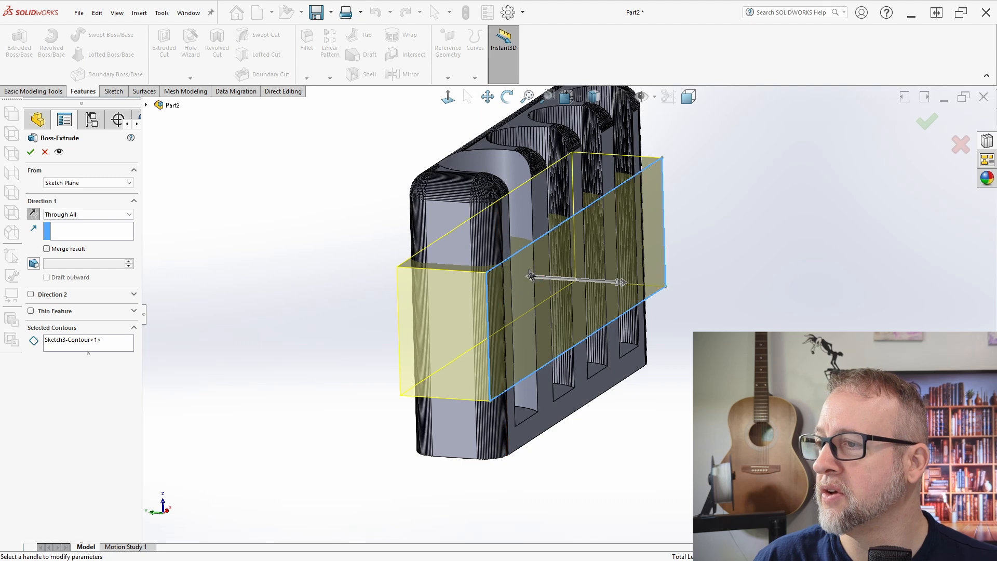
pyautogui.moveTo(530, 279); pyautogui.dragTo(530, 280)
pyautogui.moveTo(390, 283); pyautogui.dragTo(324, 262)
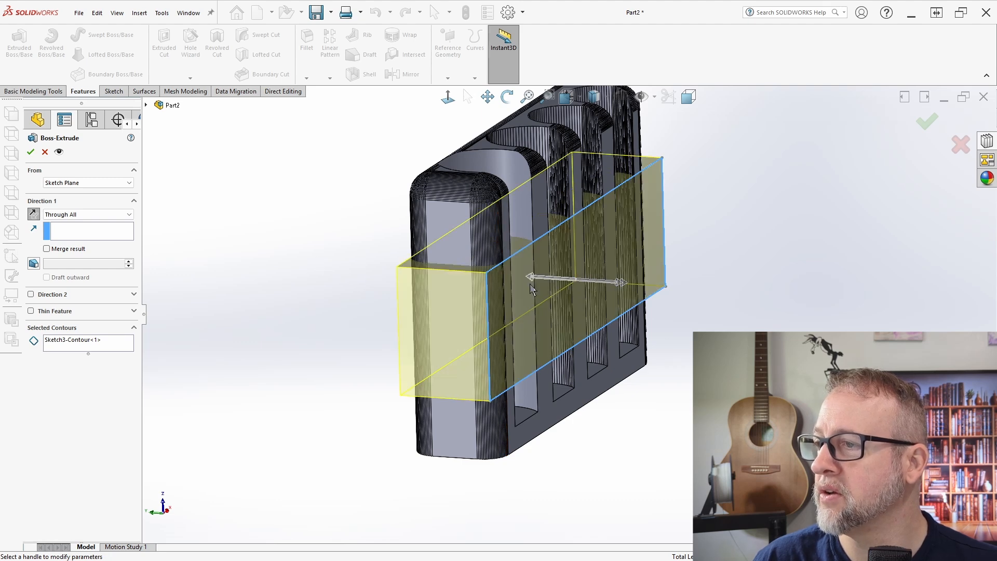
pyautogui.moveTo(530, 277); pyautogui.dragTo(377, 268)
pyautogui.moveTo(637, 277); pyautogui.dragTo(613, 278, button='middle')
pyautogui.moveTo(621, 281); pyautogui.dragTo(699, 287)
pyautogui.moveTo(700, 292)
pyautogui.mouseDown(button='middle')
pyautogui.moveTo(667, 338)
pyautogui.moveTo(296, 287)
pyautogui.mouseUp(button='middle')
pyautogui.moveTo(25, 298); pyautogui.dragTo(81, 331, button='middle')
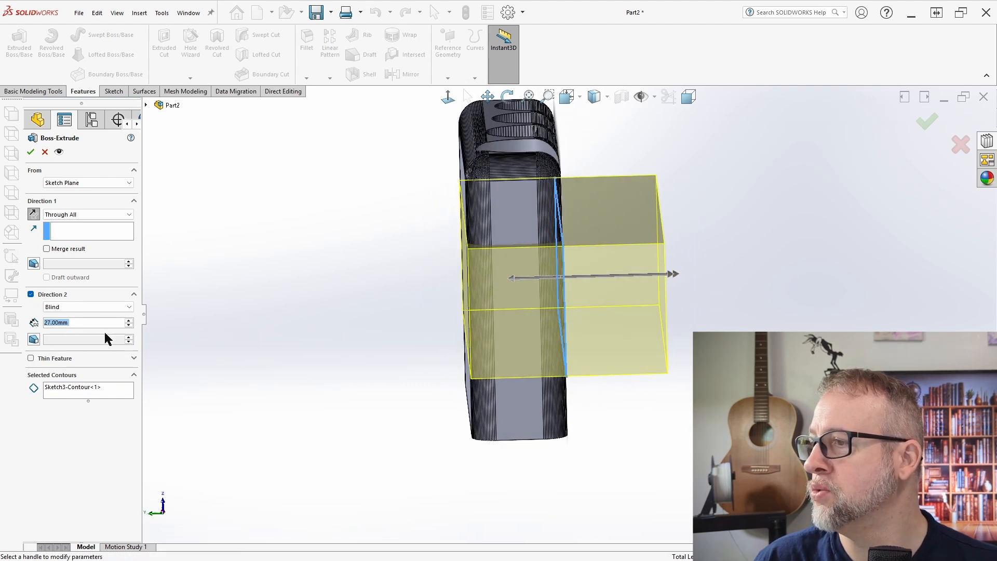
# Change Direction 1 to Blind, extend it 45 mm past the holder's back, and finish the block extrusion
pyautogui.click(514, 281)
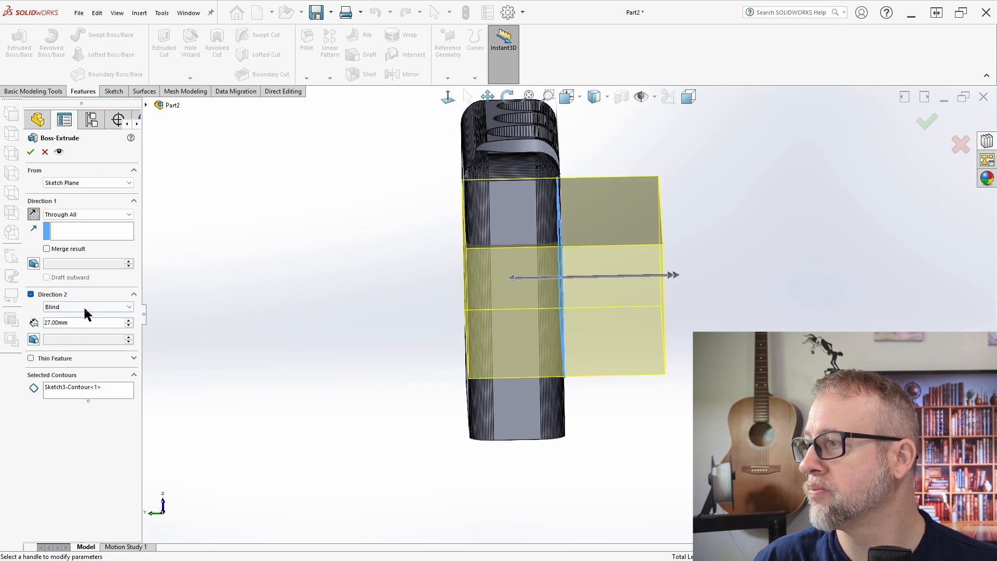
pyautogui.click(83, 307)
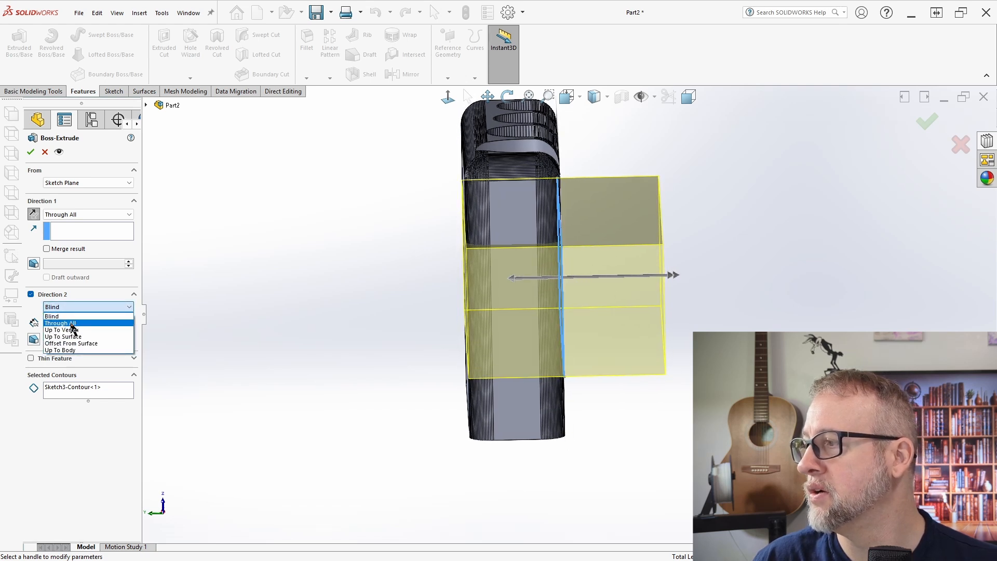
pyautogui.click(67, 316)
pyautogui.click(76, 215)
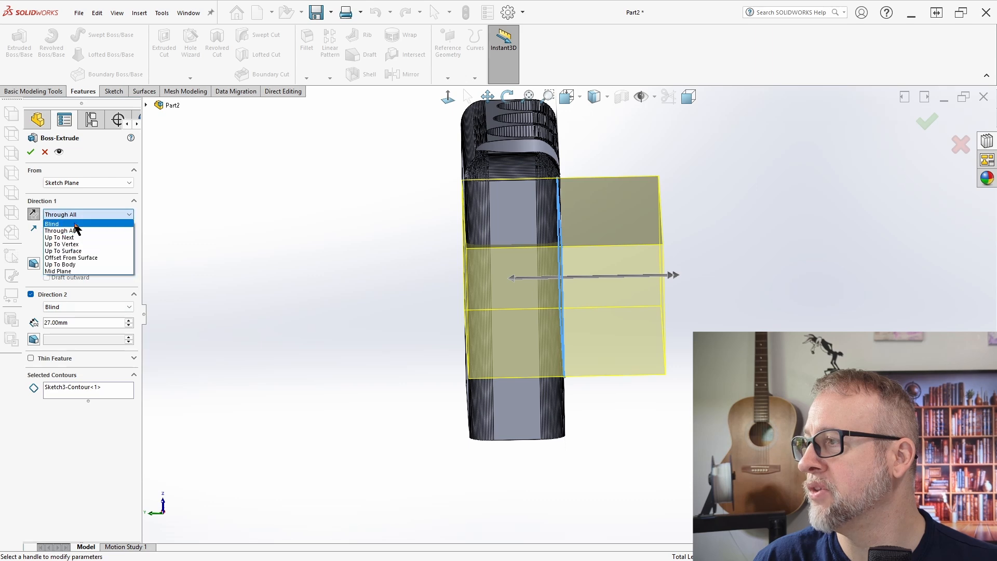
pyautogui.click(75, 224)
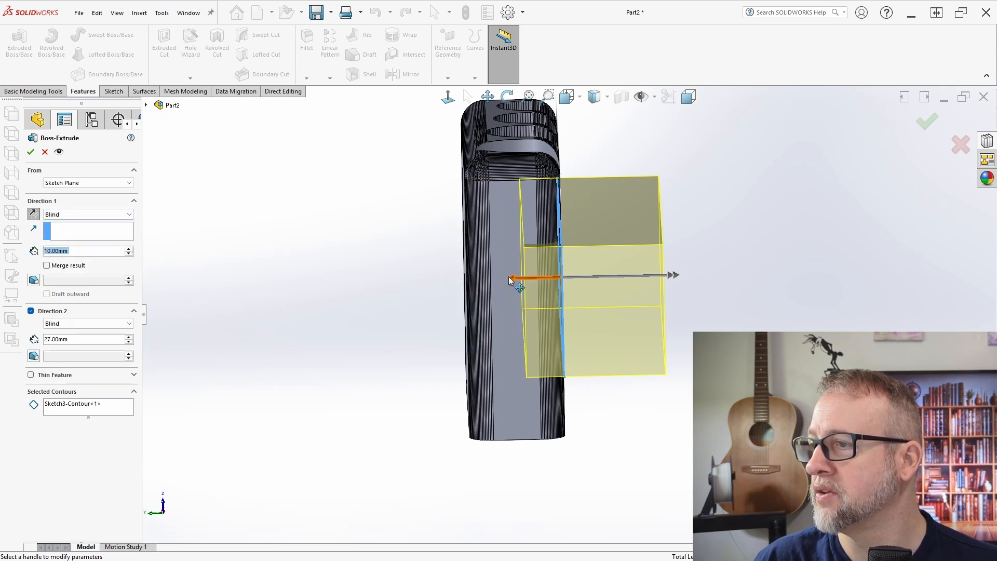
pyautogui.moveTo(509, 278); pyautogui.dragTo(379, 283)
pyautogui.moveTo(711, 287); pyautogui.dragTo(668, 275, button='middle')
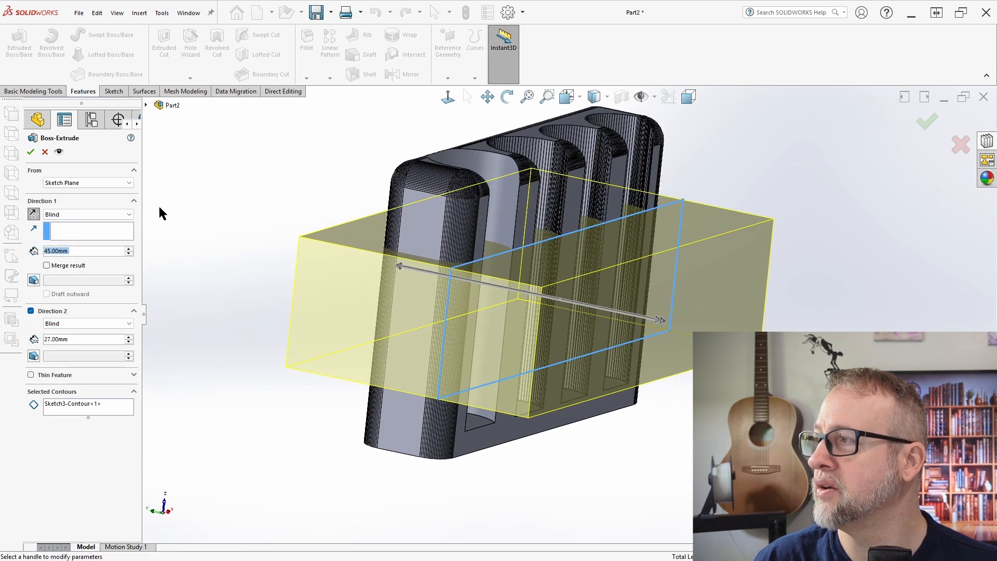
pyautogui.click(31, 152)
# Subtract the extruded block from the coin holder body with Combine, keeping both the upper and lower pieces
pyautogui.moveTo(654, 385); pyautogui.dragTo(397, 157, button='middle')
pyautogui.click(283, 91)
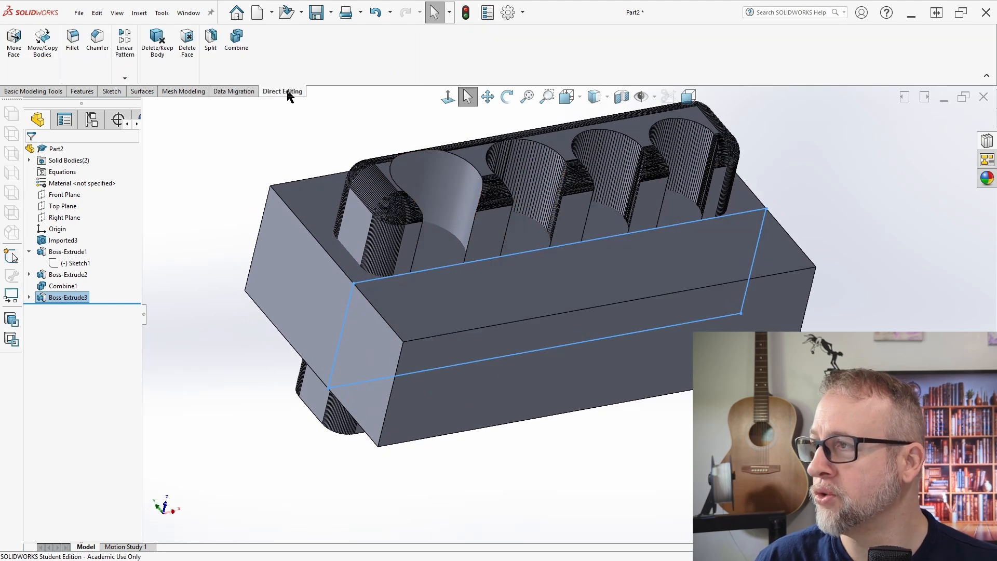
pyautogui.click(237, 38)
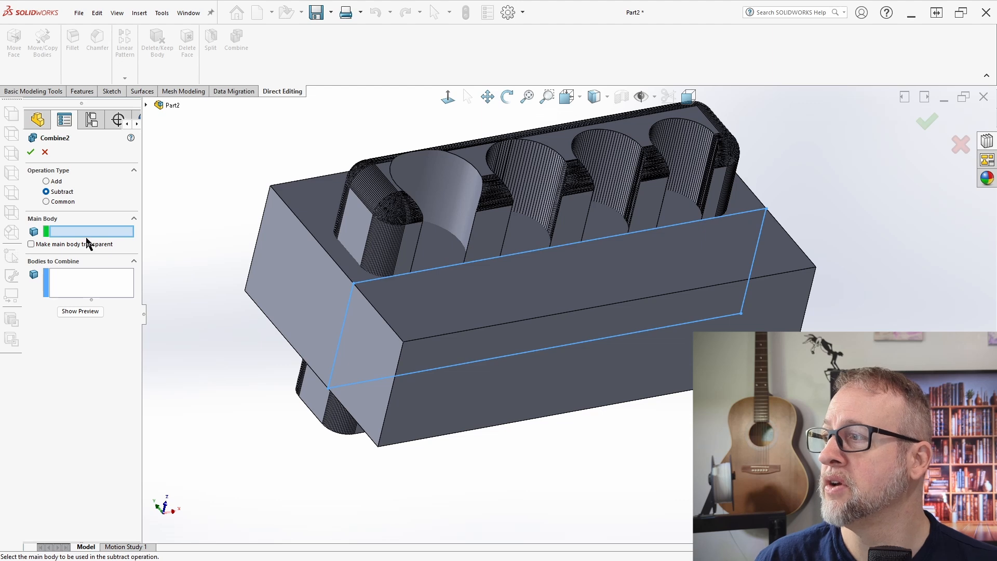
pyautogui.click(365, 199)
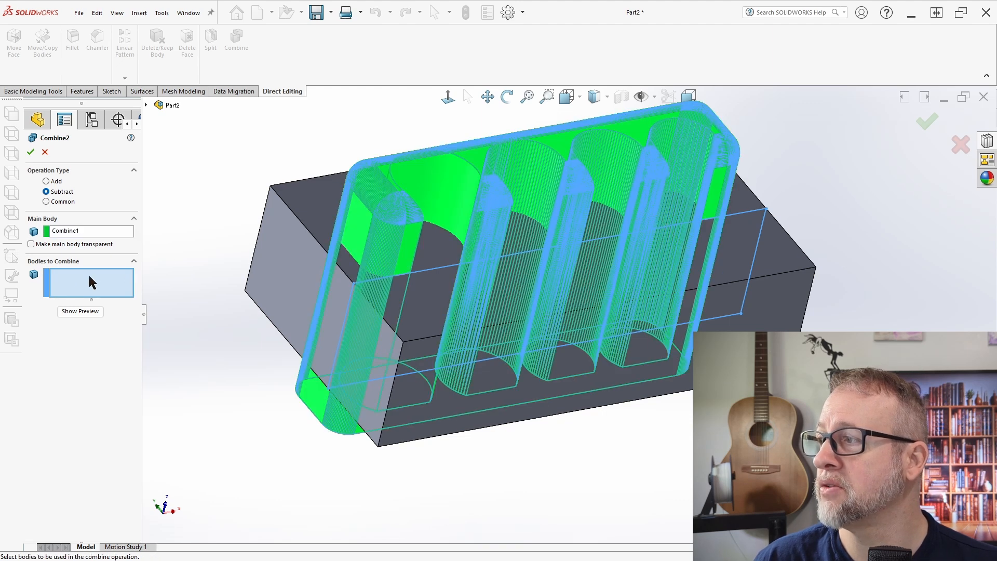
pyautogui.click(296, 256)
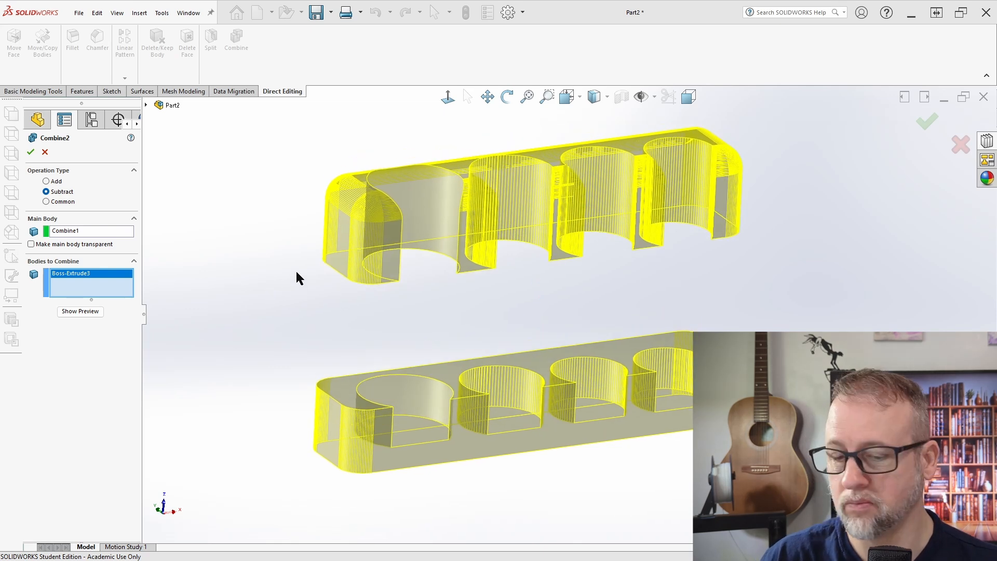
pyautogui.press('Return')
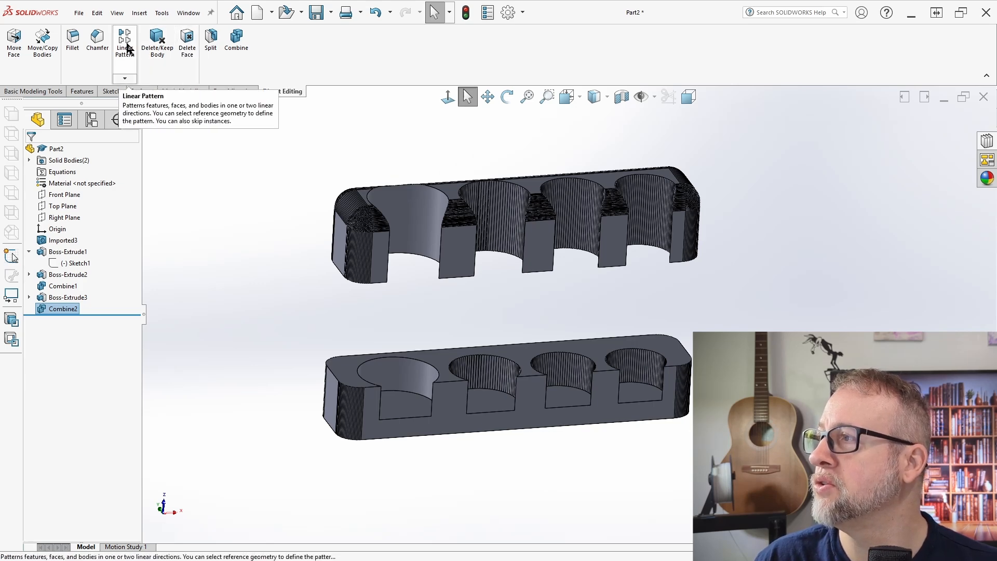
# Copy the upper holder piece about 36.43 mm down along Z with Move/Copy Body, so the copy overlaps the lower piece
pyautogui.click(42, 48)
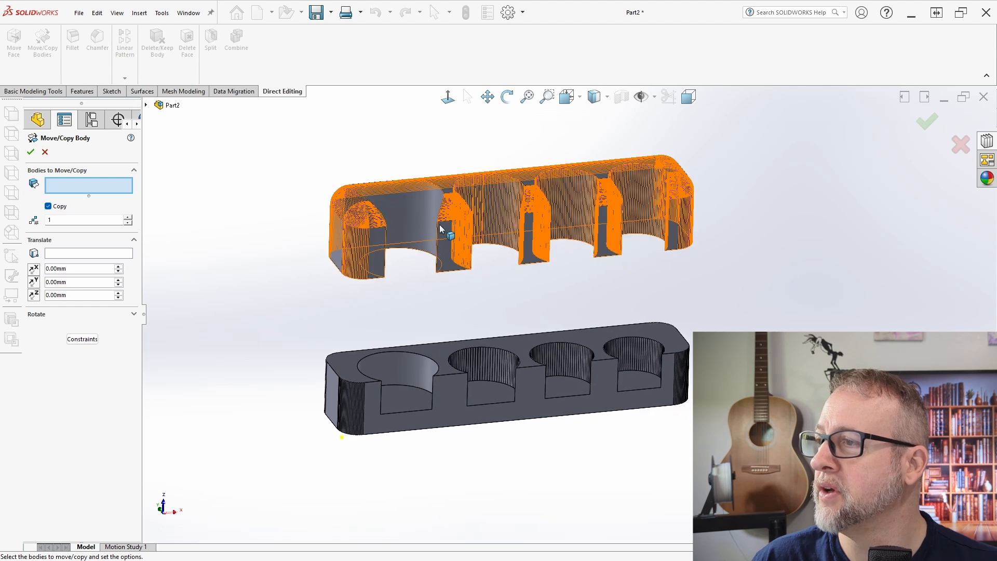
pyautogui.click(481, 238)
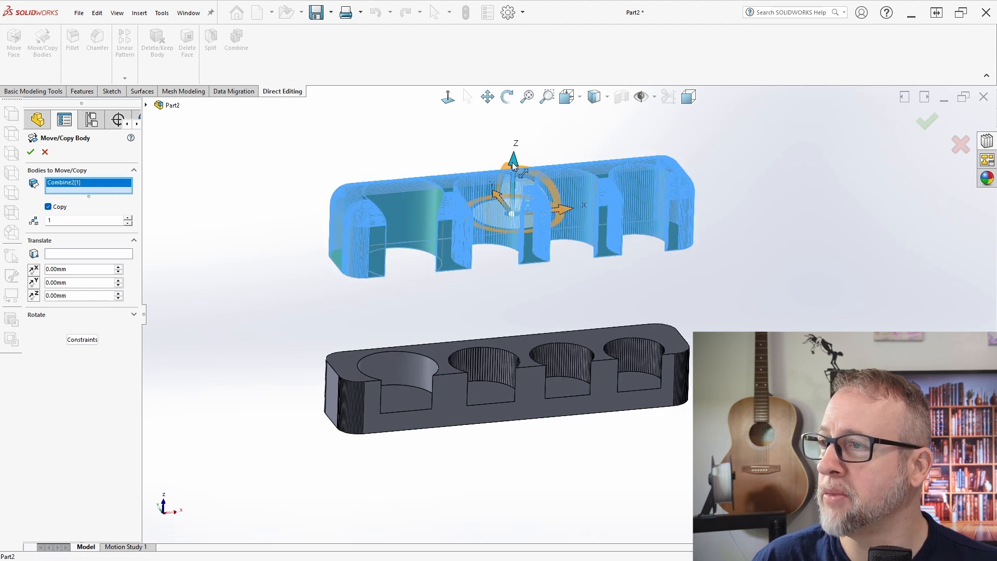
pyautogui.moveTo(513, 163); pyautogui.dragTo(521, 275)
pyautogui.scroll(3, 394, 418)
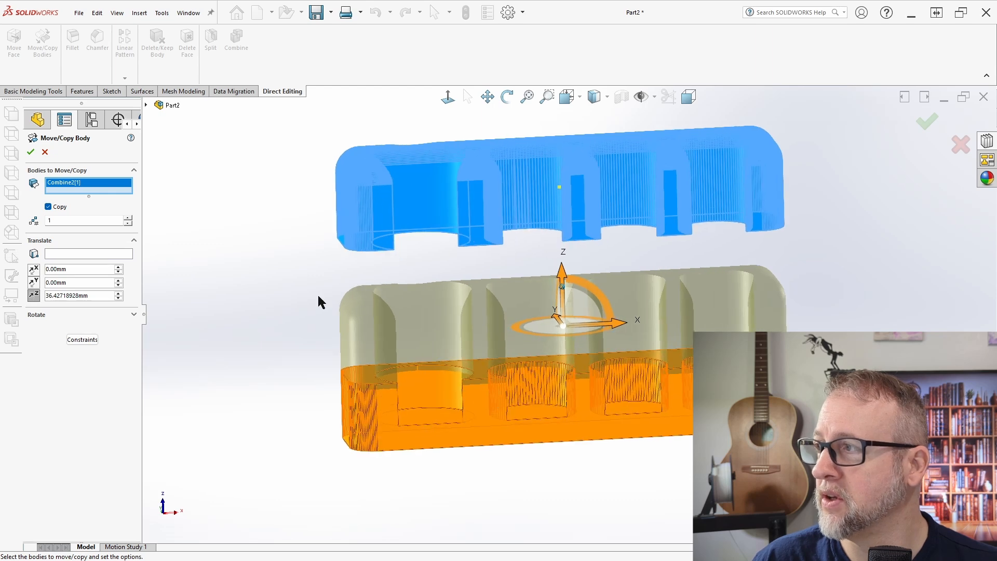
pyautogui.click(30, 152)
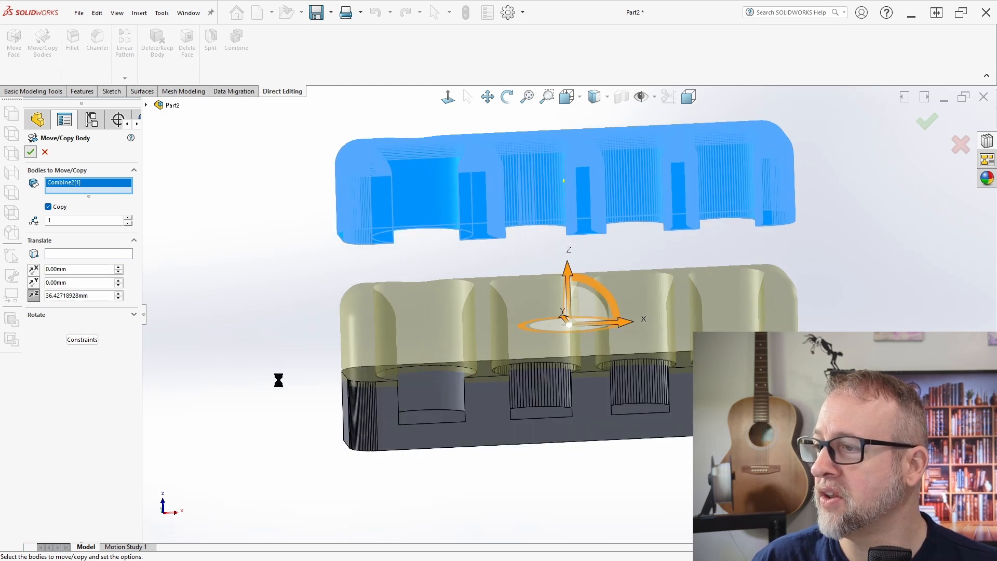
pyautogui.moveTo(277, 369); pyautogui.dragTo(333, 413, button='middle')
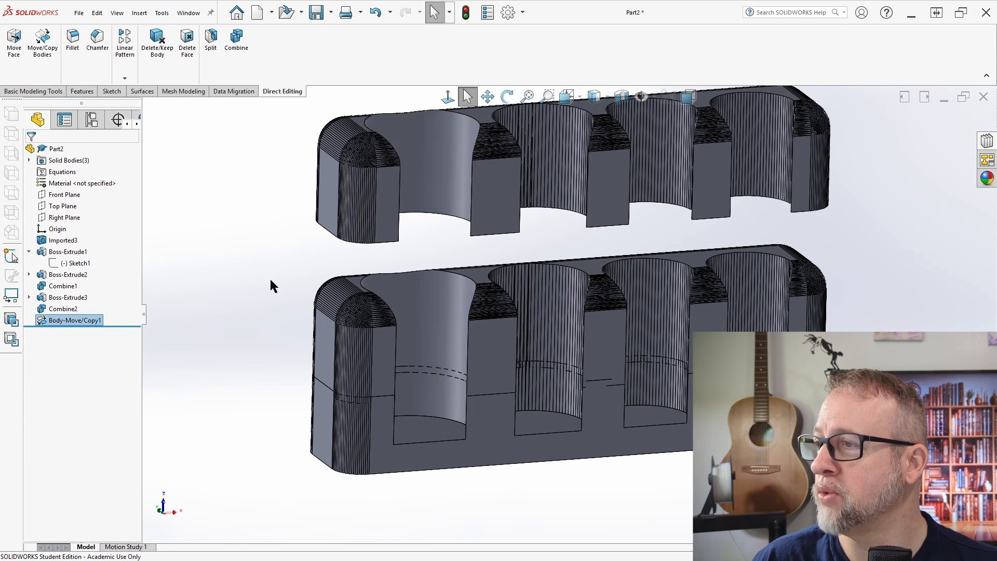
# Edit the Body-Move/Copy feature and turn off Copy so the upper piece is moved instead of duplicated
pyautogui.click(61, 320)
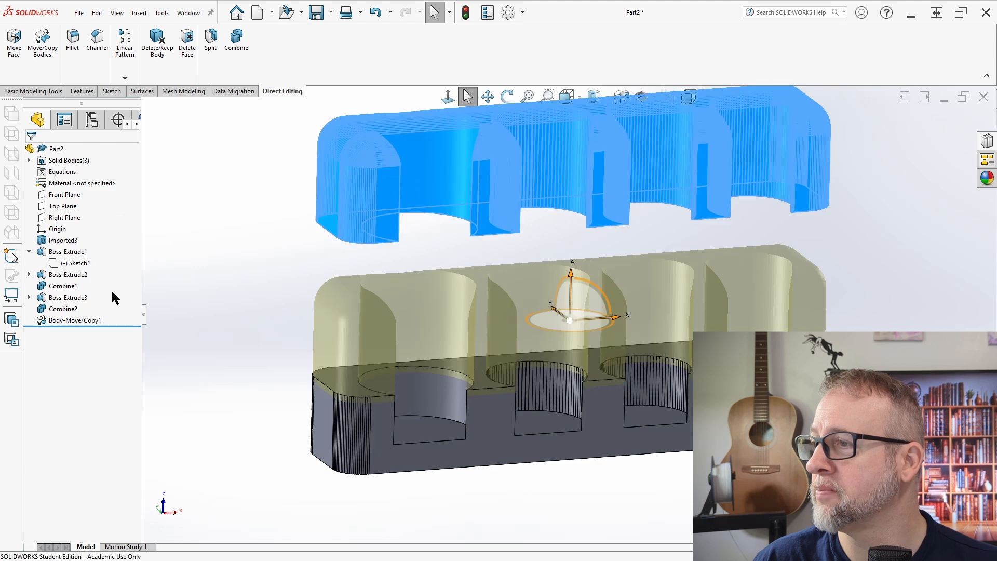
pyautogui.click(49, 207)
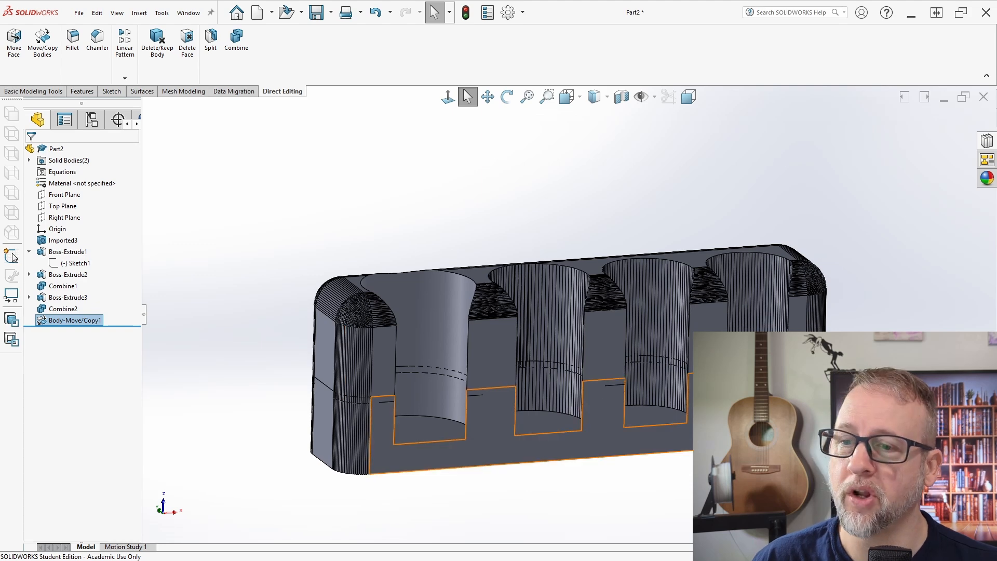
pyautogui.moveTo(389, 141); pyautogui.dragTo(360, 139, button='middle')
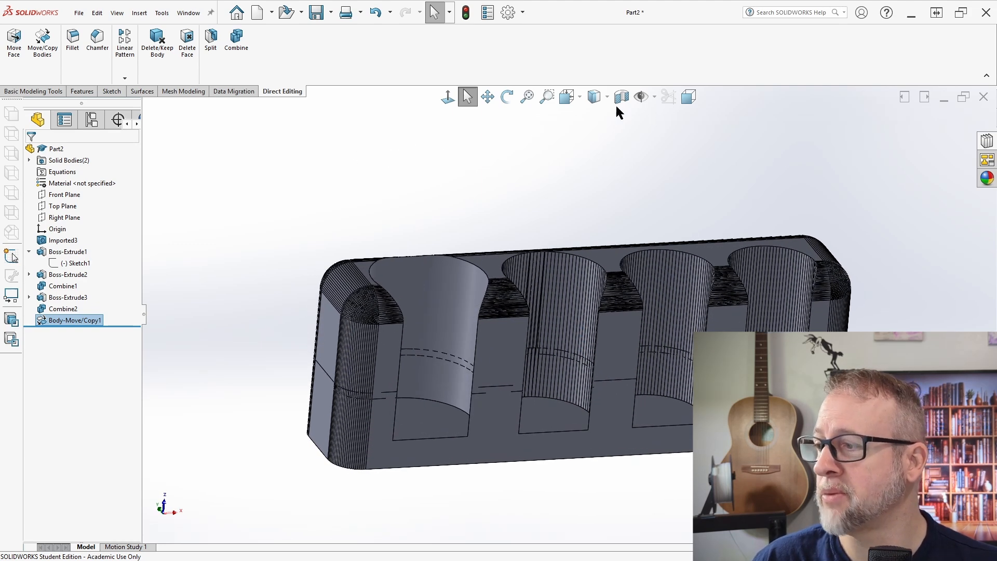
pyautogui.moveTo(285, 345); pyautogui.dragTo(430, 269, button='middle')
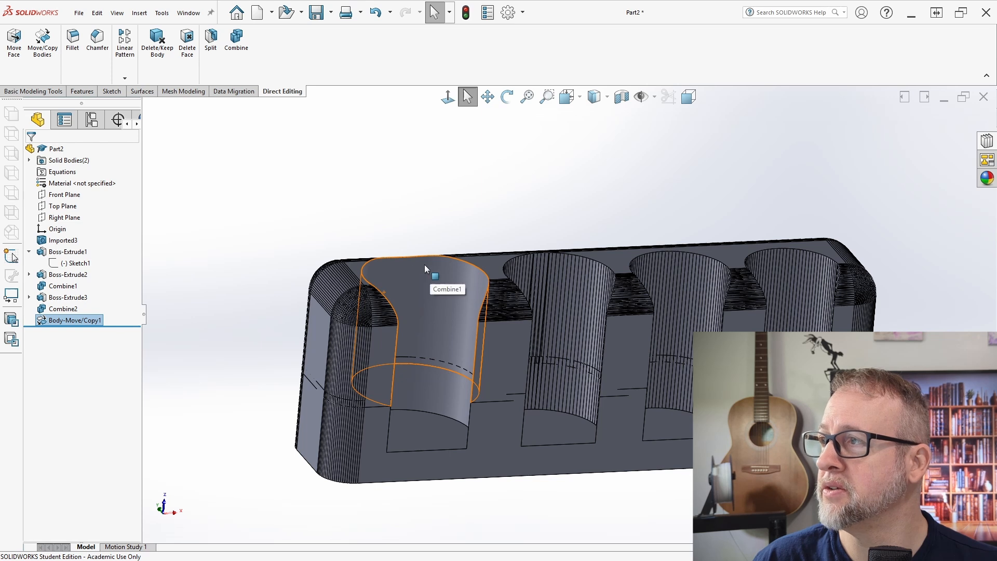
# Measure the distance from the smooth first slot's bottom face to the holder's top face
pyautogui.click(29, 94)
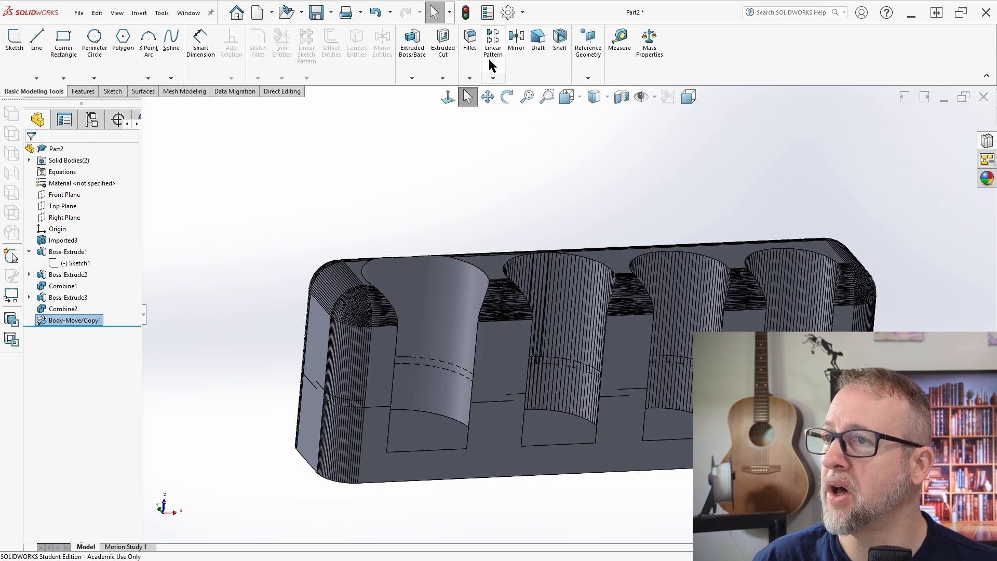
pyautogui.click(628, 39)
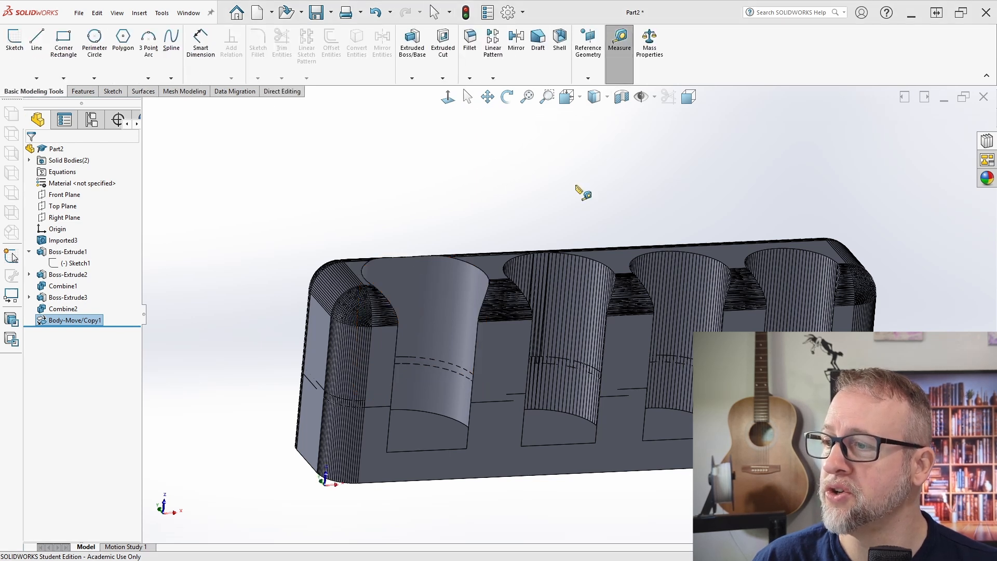
pyautogui.click(421, 432)
pyautogui.click(500, 268)
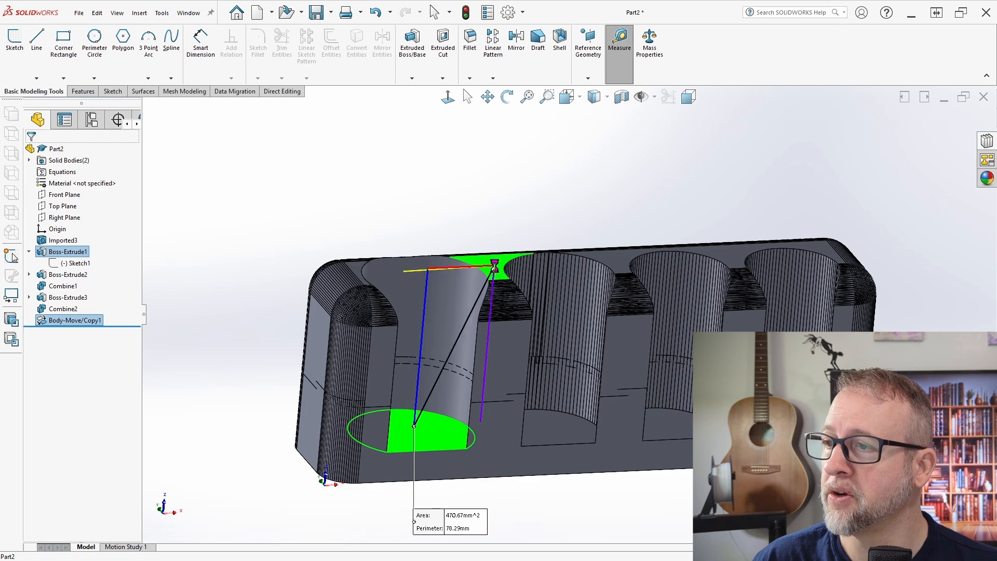
pyautogui.moveTo(467, 387); pyautogui.dragTo(456, 398, button='middle')
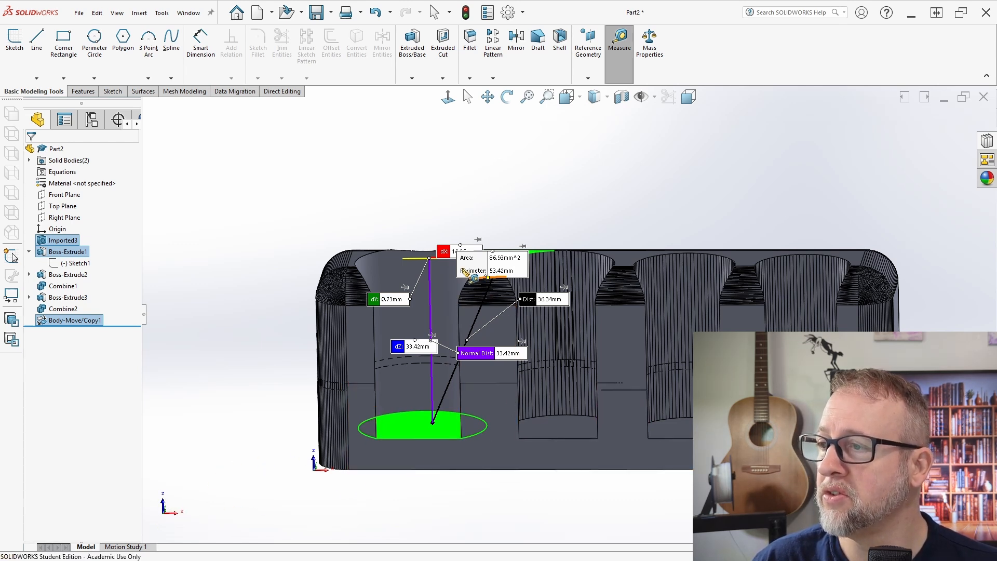
pyautogui.moveTo(466, 273); pyautogui.dragTo(551, 209)
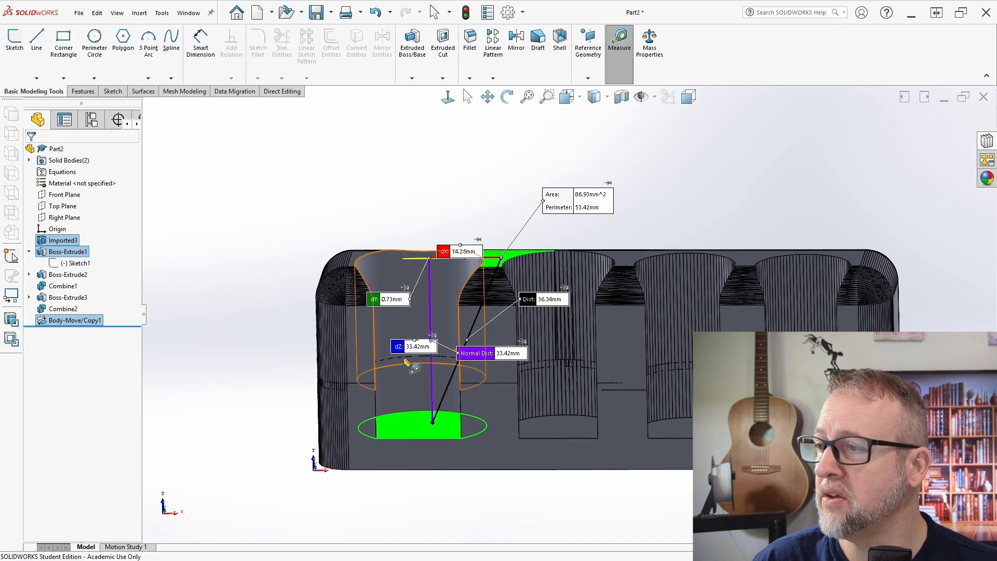
pyautogui.scroll(-2, 511, 380)
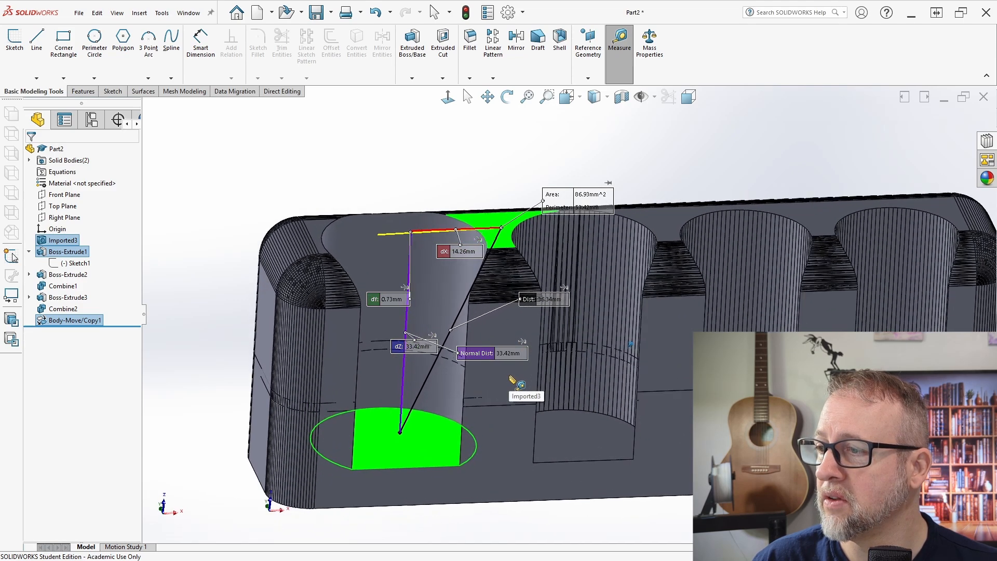
pyautogui.scroll(3, 497, 344)
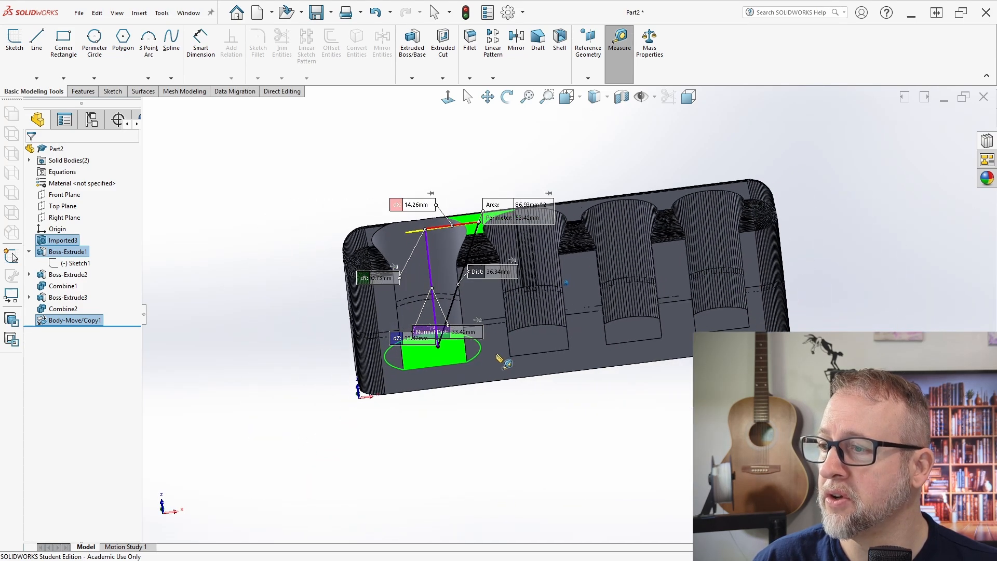
pyautogui.scroll(-1, 540, 383)
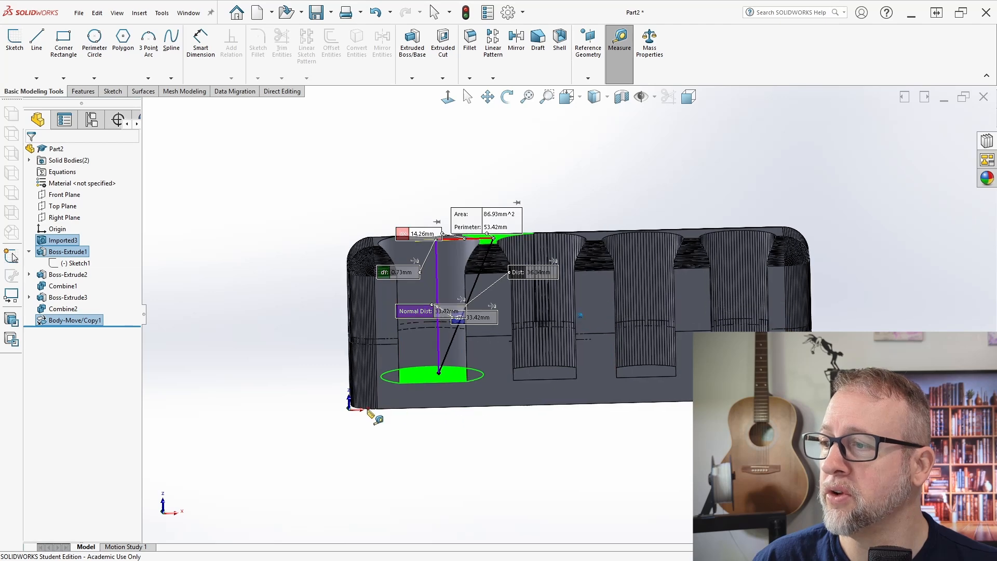
pyautogui.scroll(-1, 508, 316)
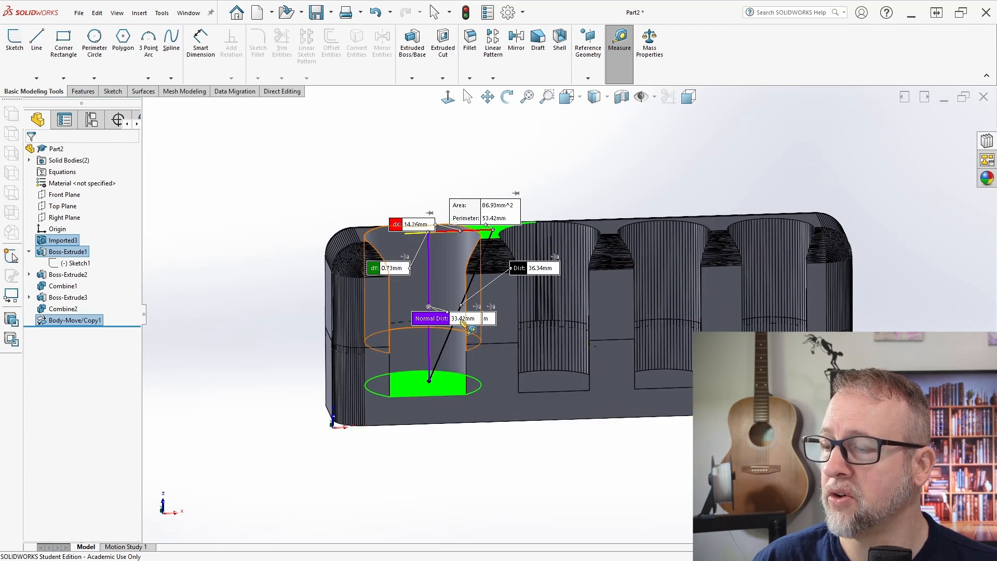
pyautogui.moveTo(460, 320); pyautogui.dragTo(467, 326, button='middle')
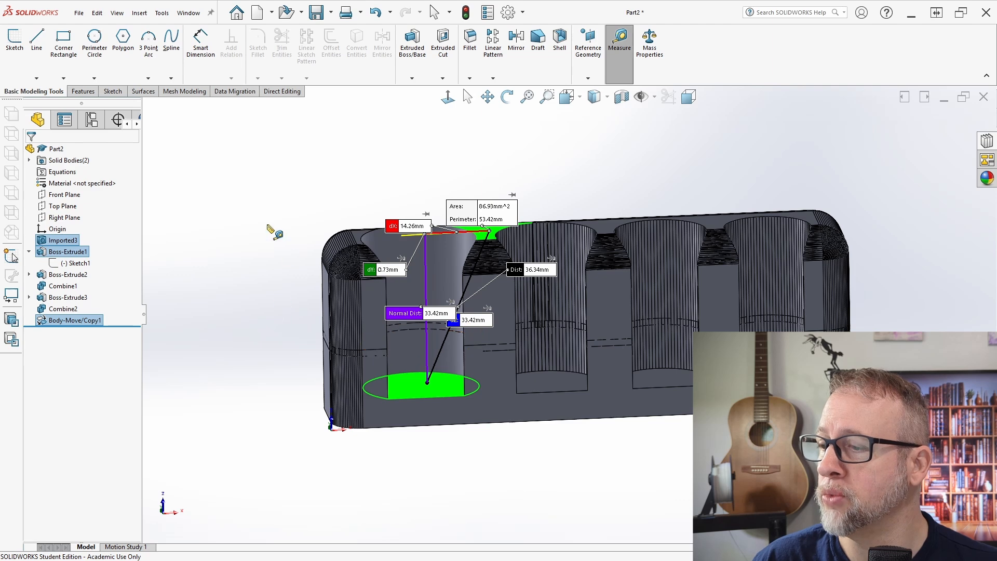
pyautogui.press('Escape')
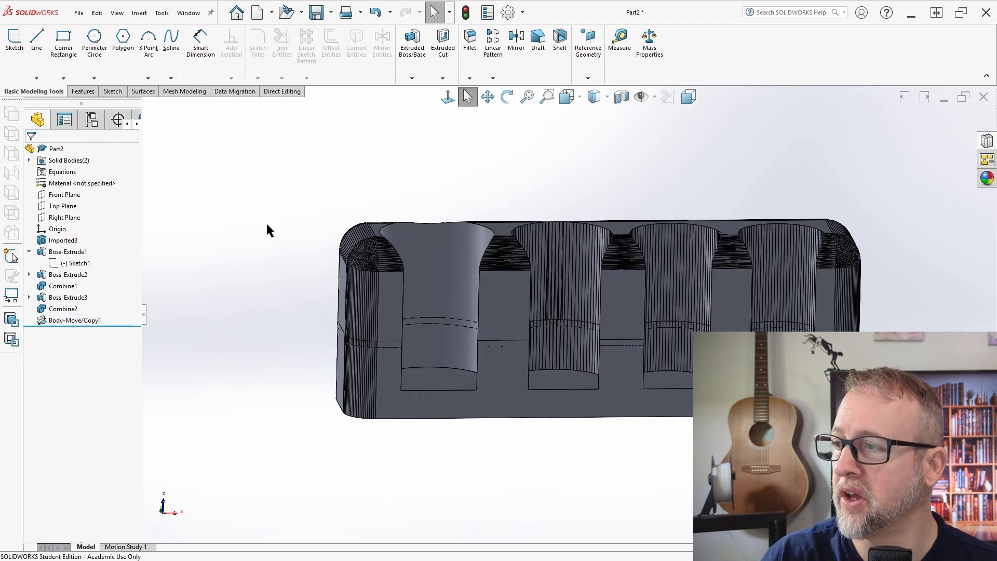
# Edit the upper piece's move and add 0.42 mm to its Z translation, making it 36.84718928 mm
pyautogui.click(68, 320)
pyautogui.click(74, 289)
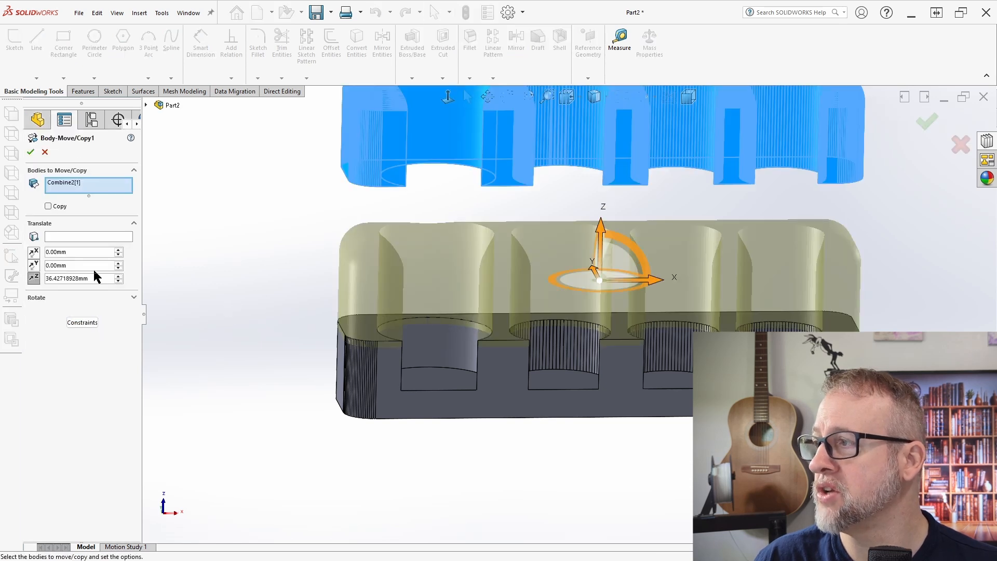
pyautogui.click(99, 281)
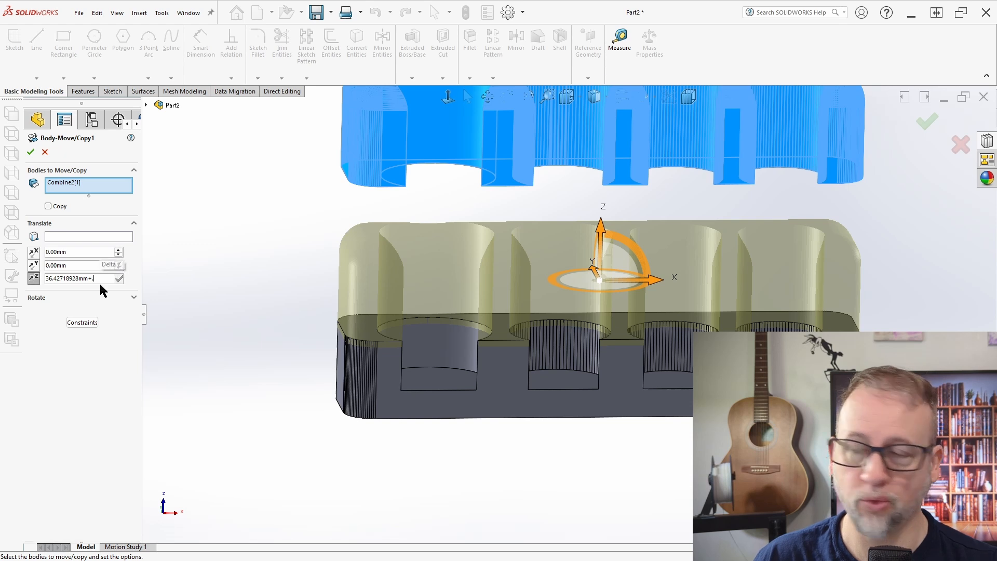
pyautogui.write('+.42')
pyautogui.press('Return')
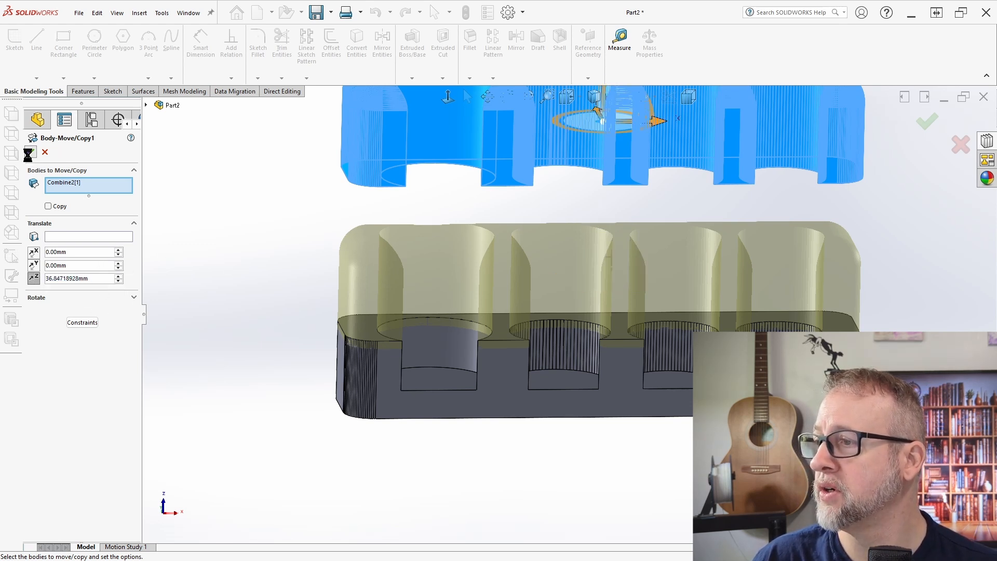
pyautogui.click(30, 152)
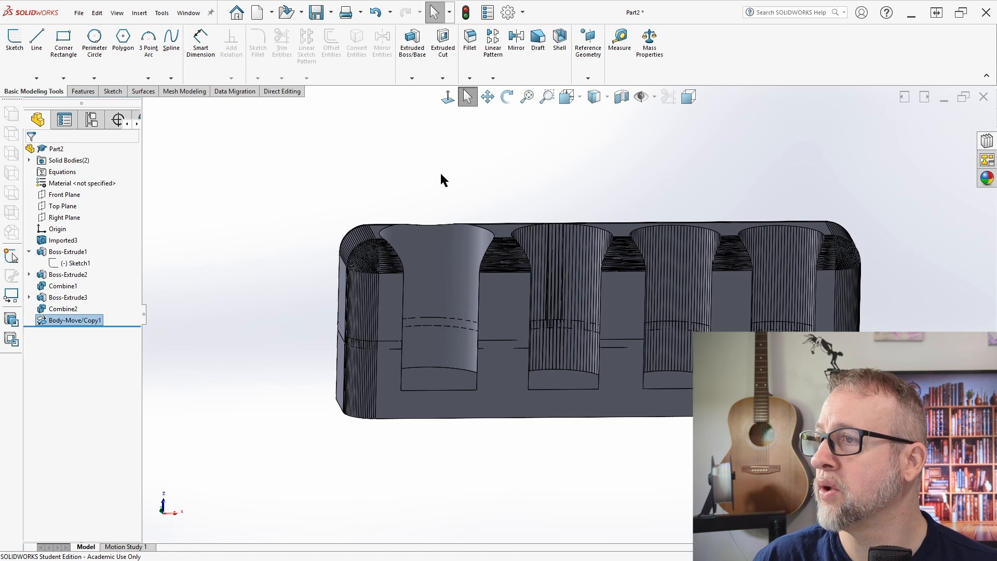
# Measure the first slot's depth again, between its bottom face and the holder's top face
pyautogui.click(620, 41)
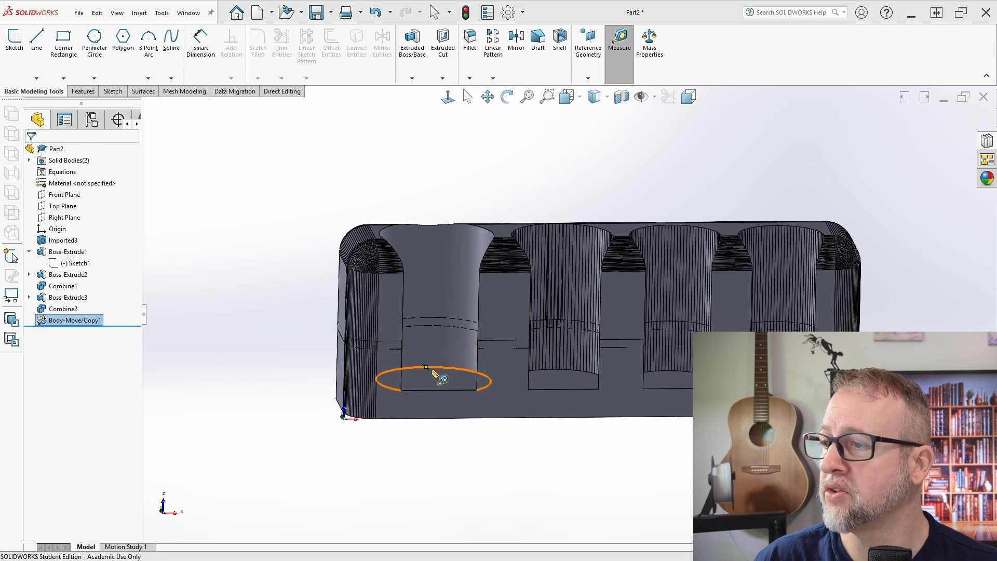
pyautogui.click(437, 382)
pyautogui.click(505, 229)
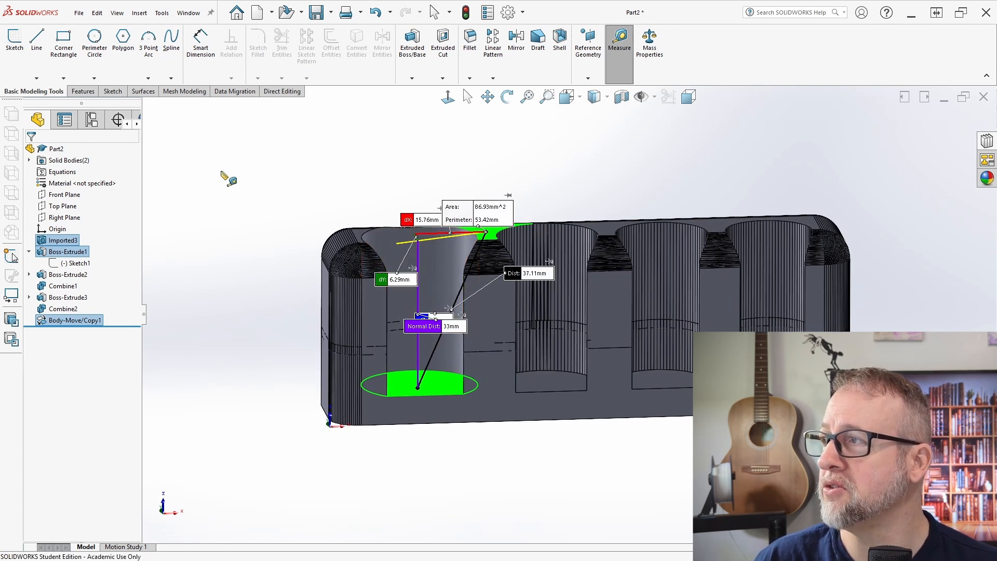
# Join the upper and lower holder pieces into one solid body with Combine set to Add
pyautogui.click(279, 92)
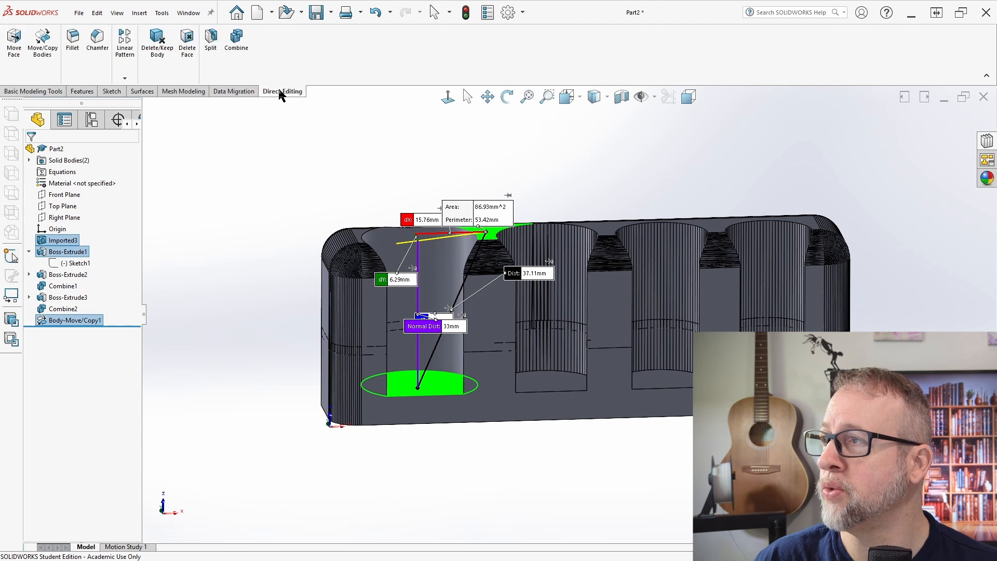
pyautogui.click(237, 39)
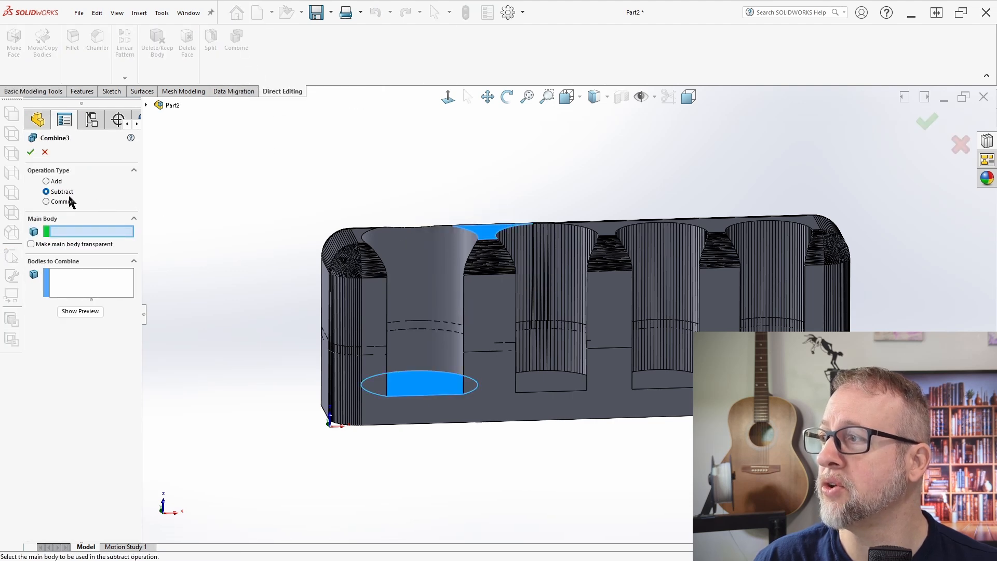
pyautogui.click(57, 182)
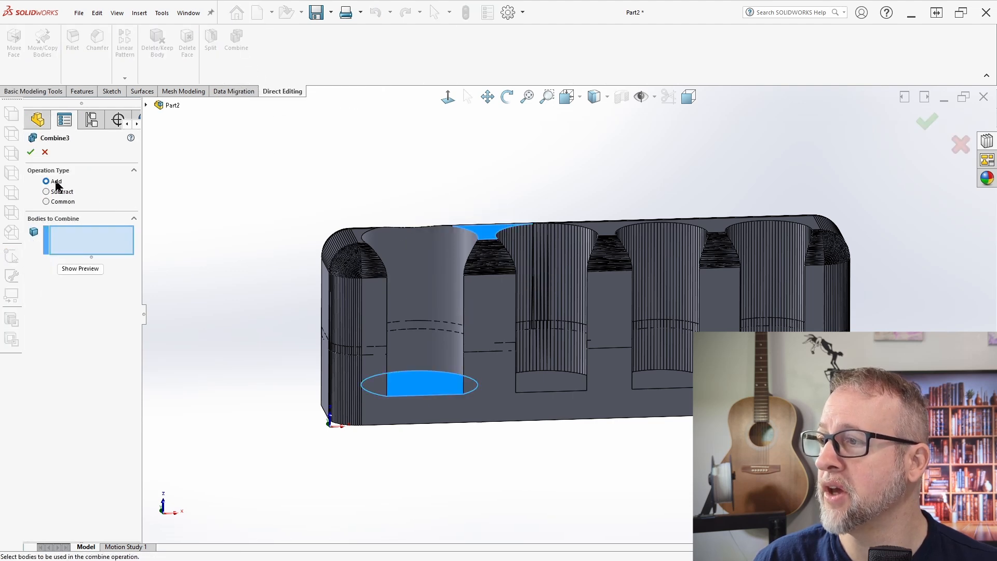
pyautogui.click(371, 237)
pyautogui.click(347, 393)
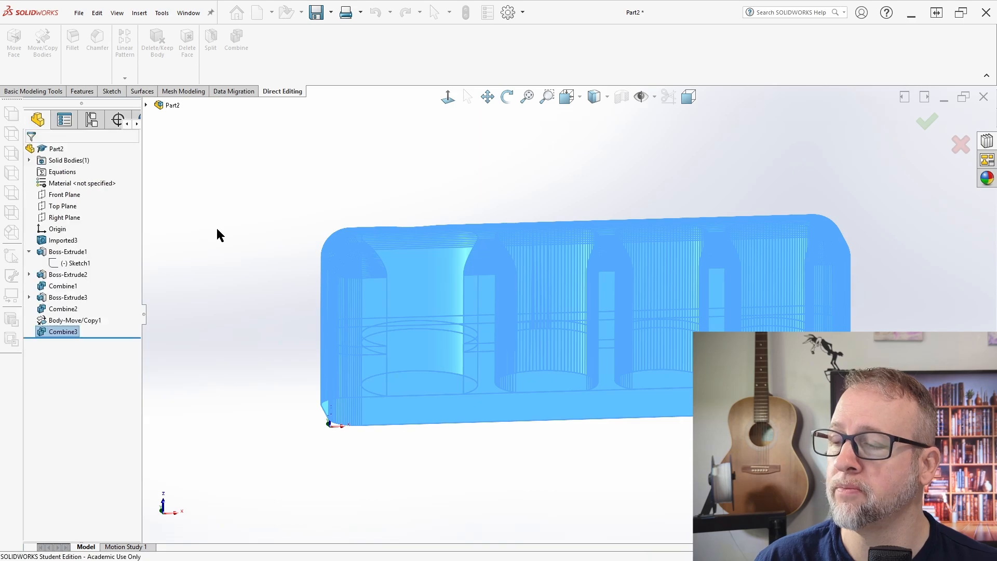
# Examine the joined holder's slots and front face from several angles
pyautogui.moveTo(217, 228); pyautogui.dragTo(217, 229, button='middle')
pyautogui.scroll(-6, 435, 322)
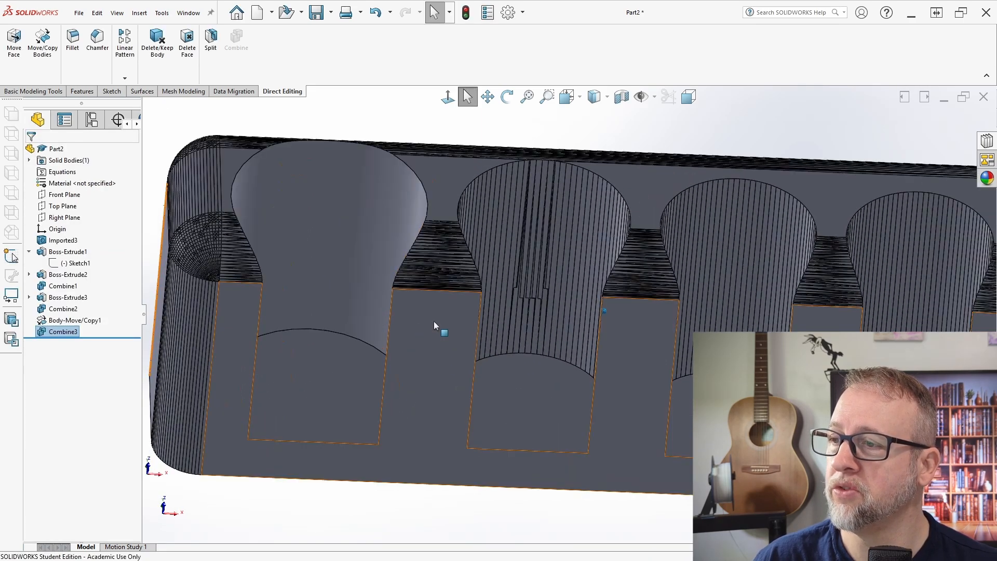
pyautogui.scroll(10, 556, 232)
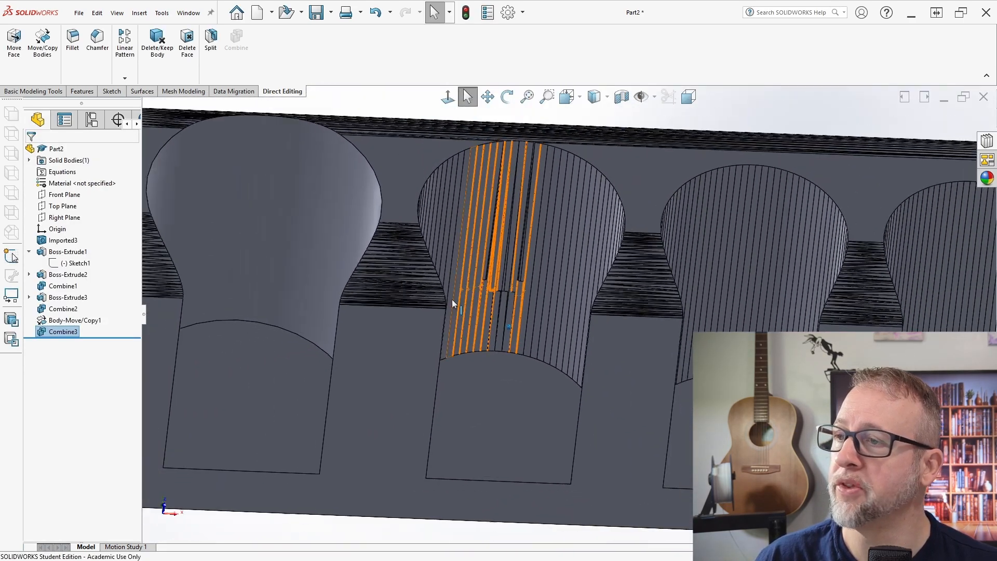
pyautogui.scroll(2, 532, 314)
pyautogui.scroll(-2, 507, 316)
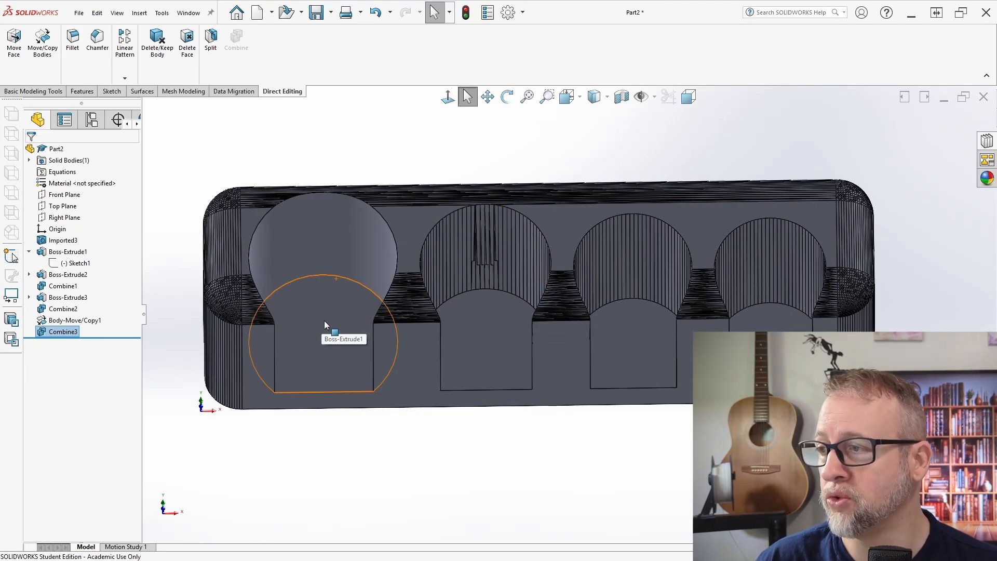
pyautogui.scroll(1, 314, 324)
pyautogui.moveTo(314, 324); pyautogui.dragTo(358, 207, button='middle')
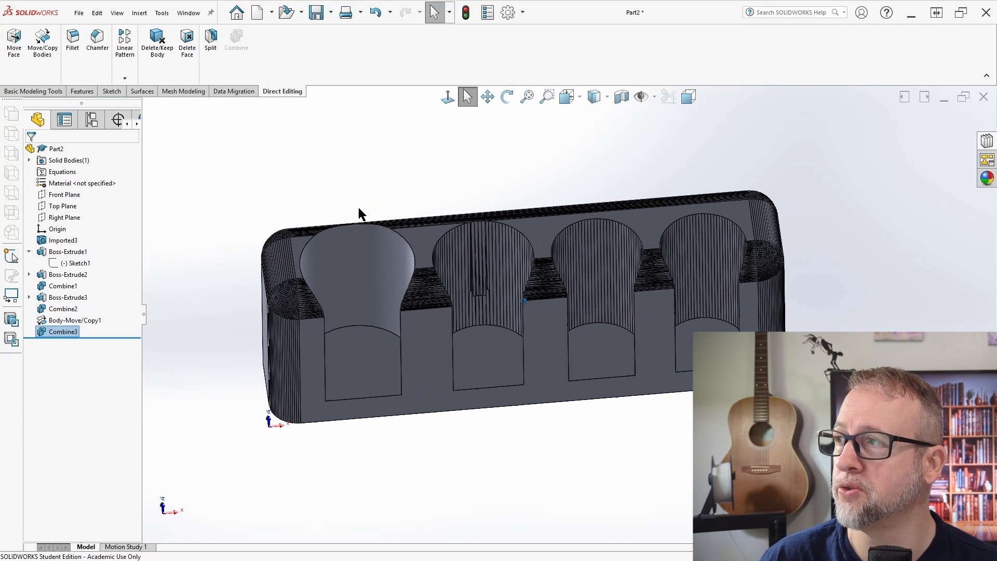
# Save the part as "coin holder small" in SOLIDWORKS Part format
pyautogui.click(84, 11)
pyautogui.click(84, 12)
pyautogui.click(96, 12)
pyautogui.moveTo(80, 11)
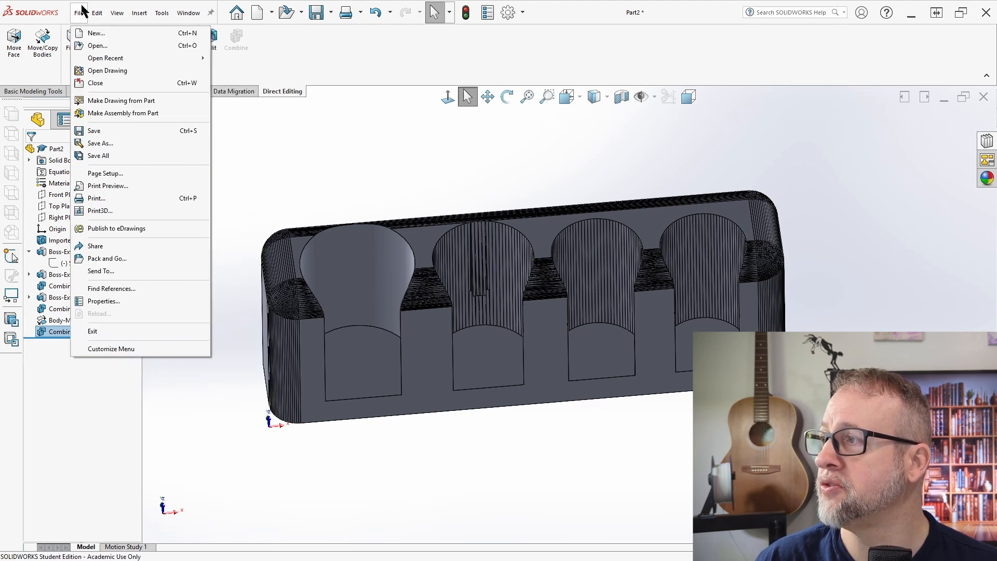
pyautogui.click(93, 131)
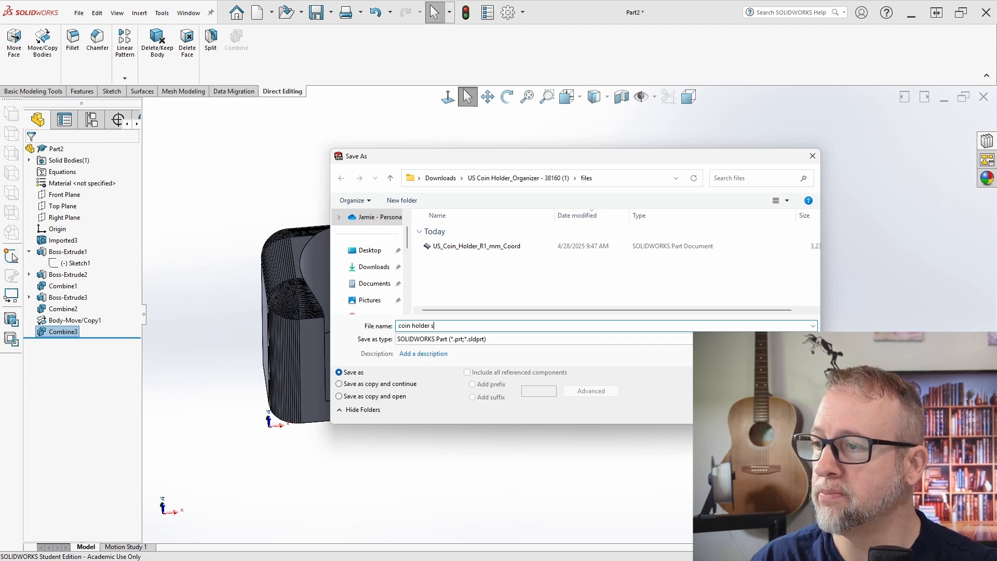
pyautogui.write('coin holder smal')
pyautogui.press('Return')
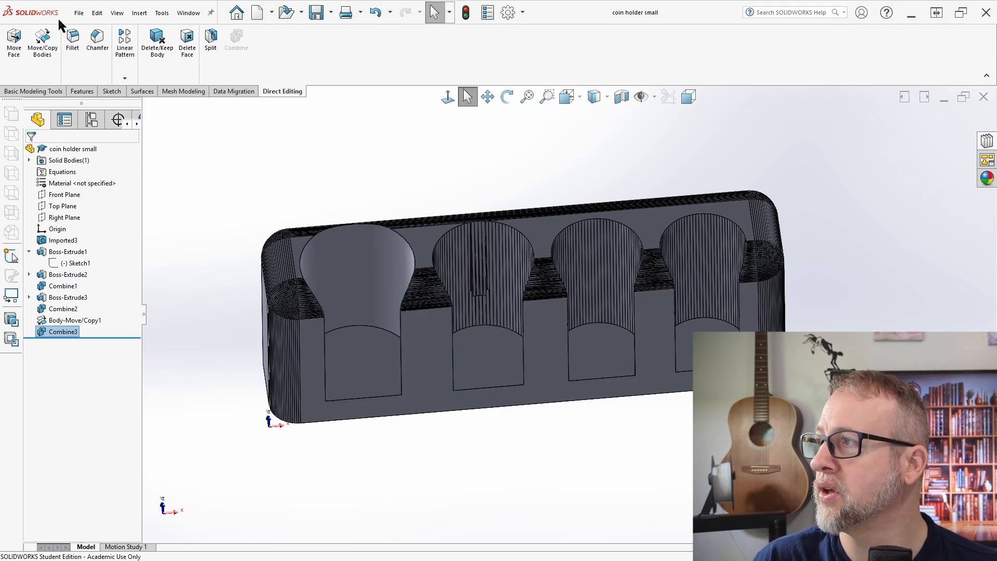
# Export all bodies of the part as a binary STL file named "coin holder small", in millimetres with fine resolution
pyautogui.click(77, 13)
pyautogui.click(101, 143)
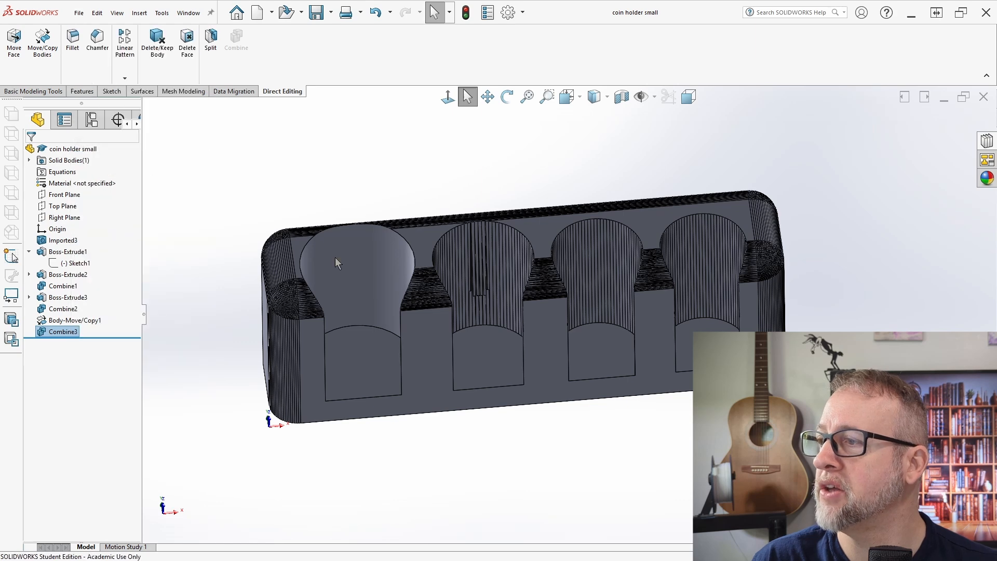
pyautogui.click(485, 339)
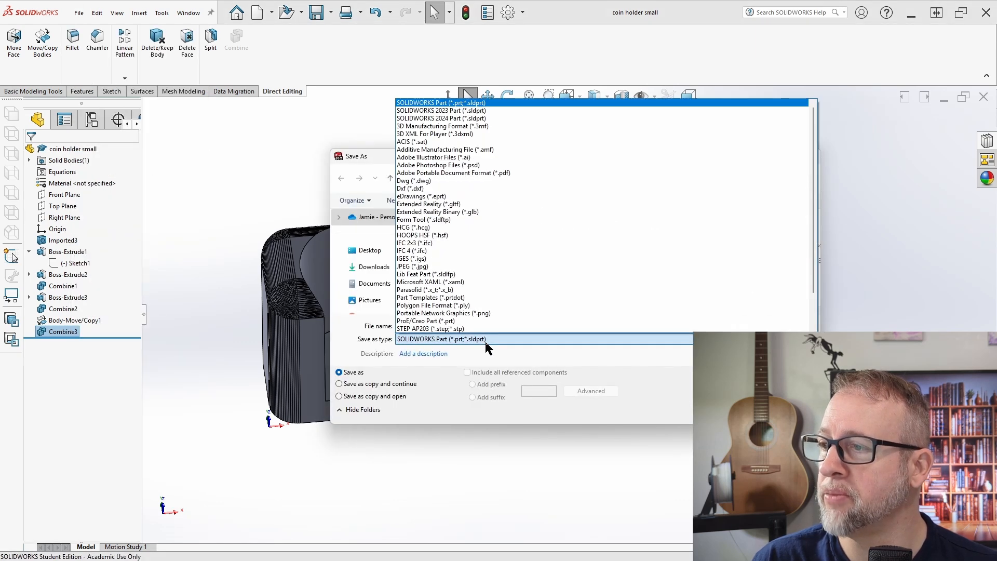
pyautogui.scroll(-2, 527, 281)
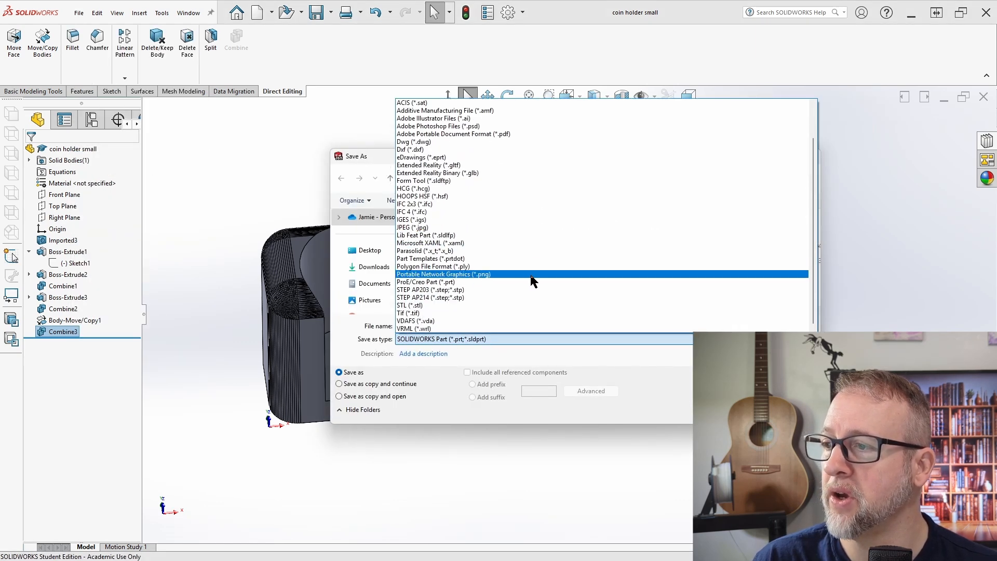
pyautogui.click(456, 307)
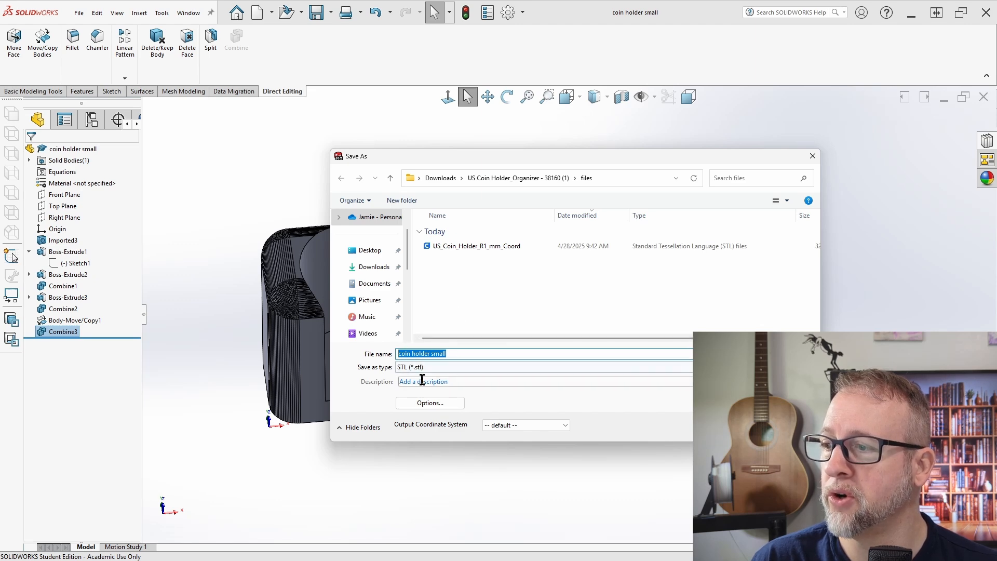
pyautogui.click(421, 403)
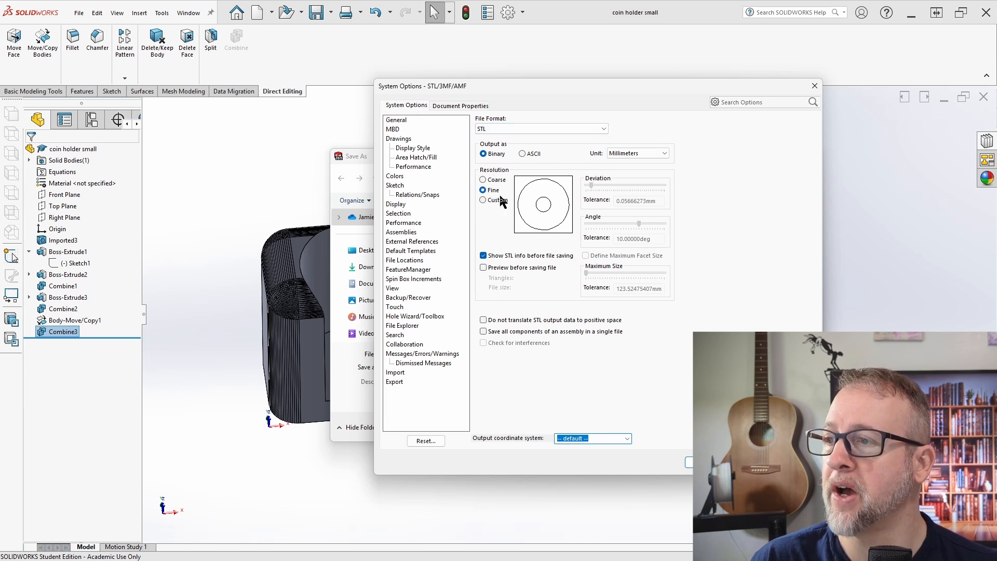
pyautogui.click(704, 462)
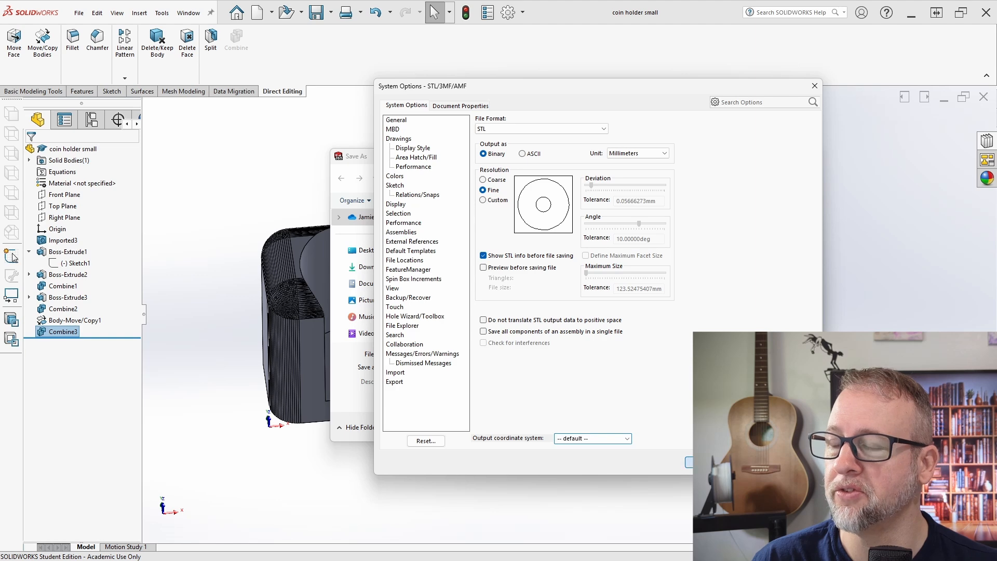
pyautogui.click(742, 427)
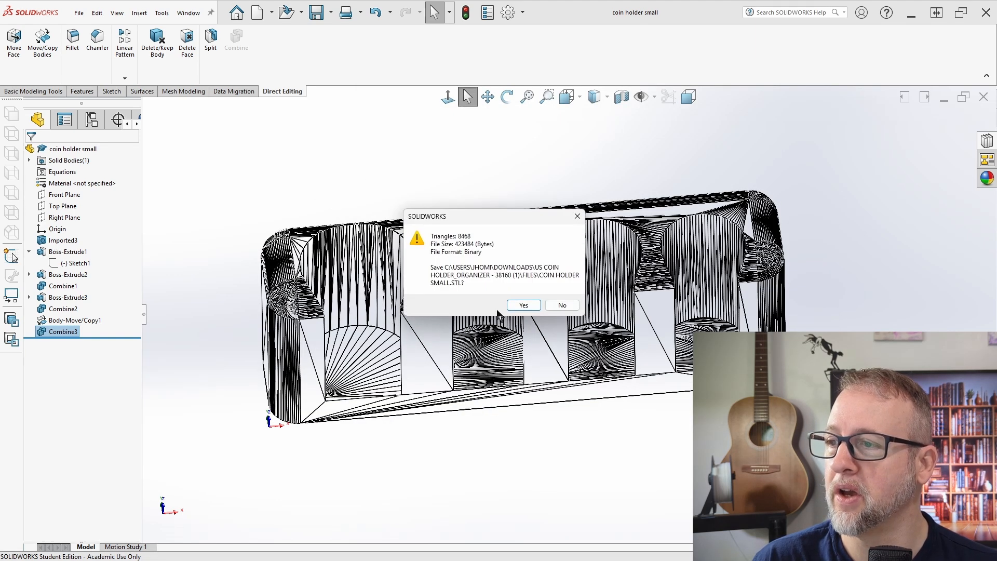
pyautogui.click(524, 306)
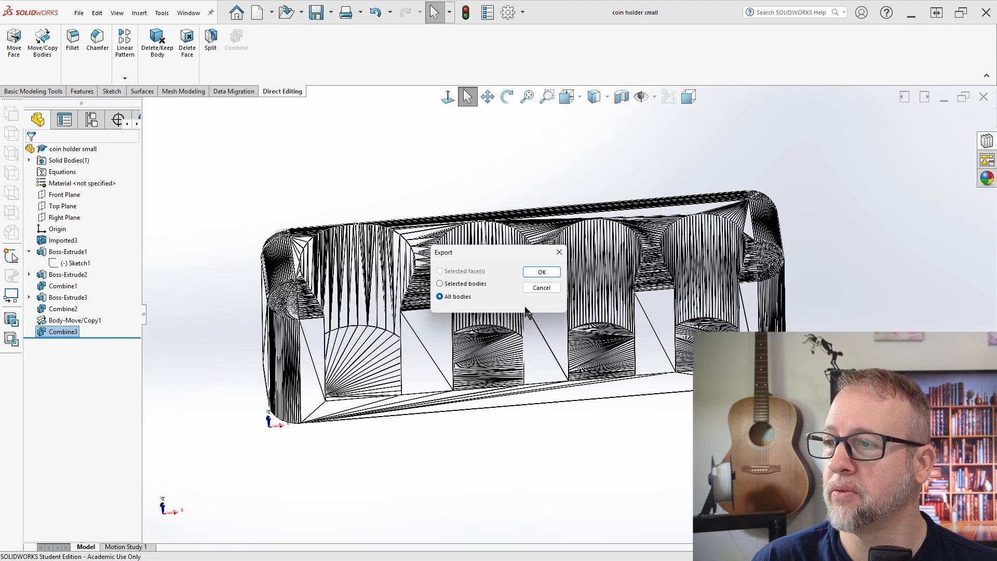
pyautogui.click(530, 273)
# Switch to UltiMaker Cura and open the "coin holder small" STL file on the build plate
pyautogui.click(836, 288)
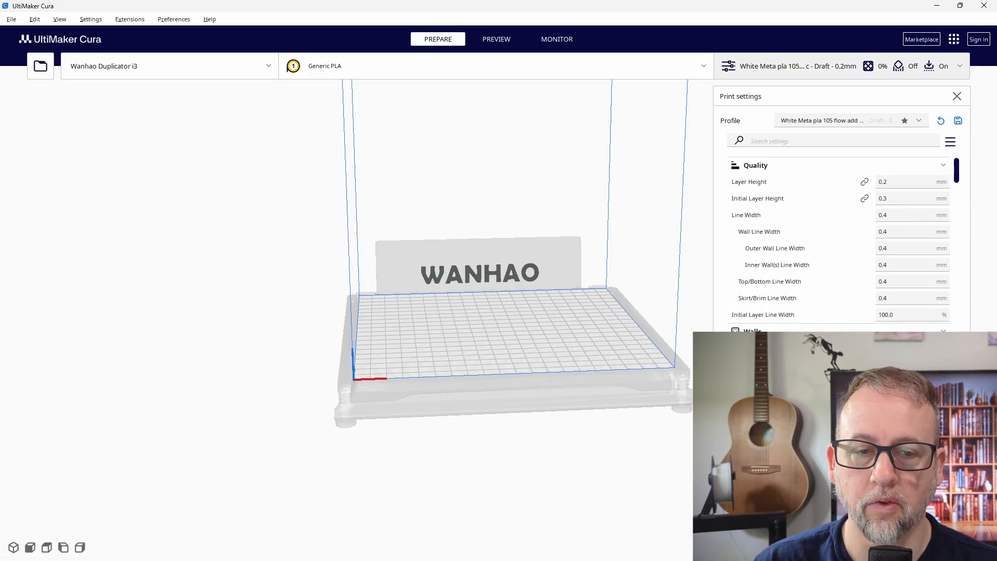
pyautogui.click(7, 19)
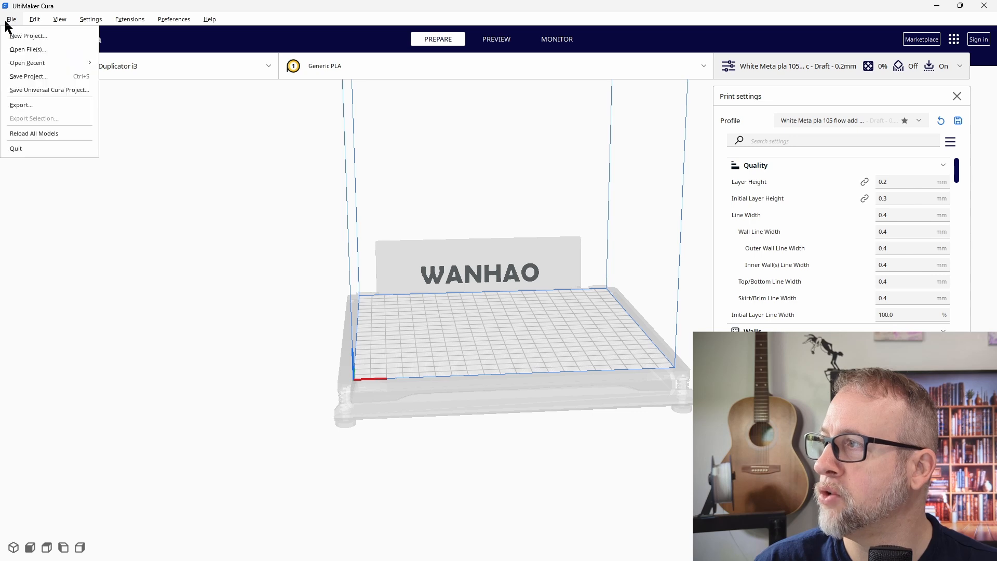
pyautogui.click(18, 50)
pyautogui.click(473, 254)
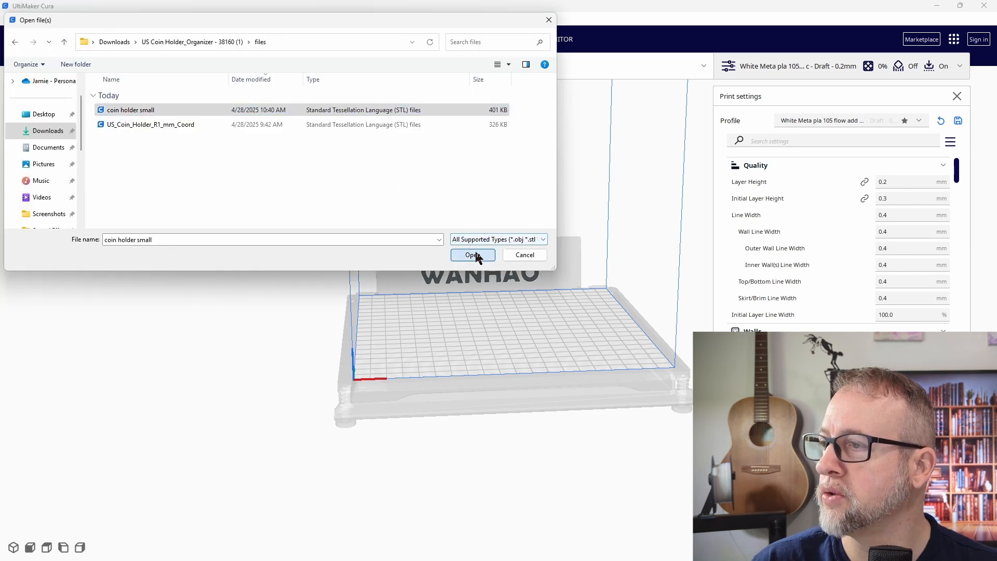
pyautogui.scroll(-3, 716, 312)
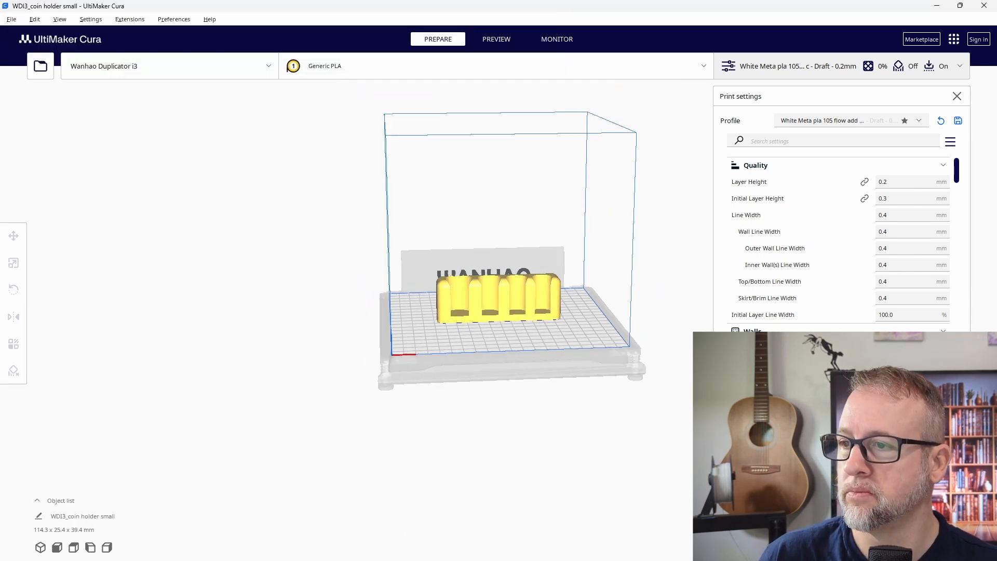
# Inspect the coin holder on the build plate and in the sliced layer preview, including its interior
pyautogui.scroll(6, 603, 328)
pyautogui.moveTo(581, 341); pyautogui.dragTo(675, 447, button='right')
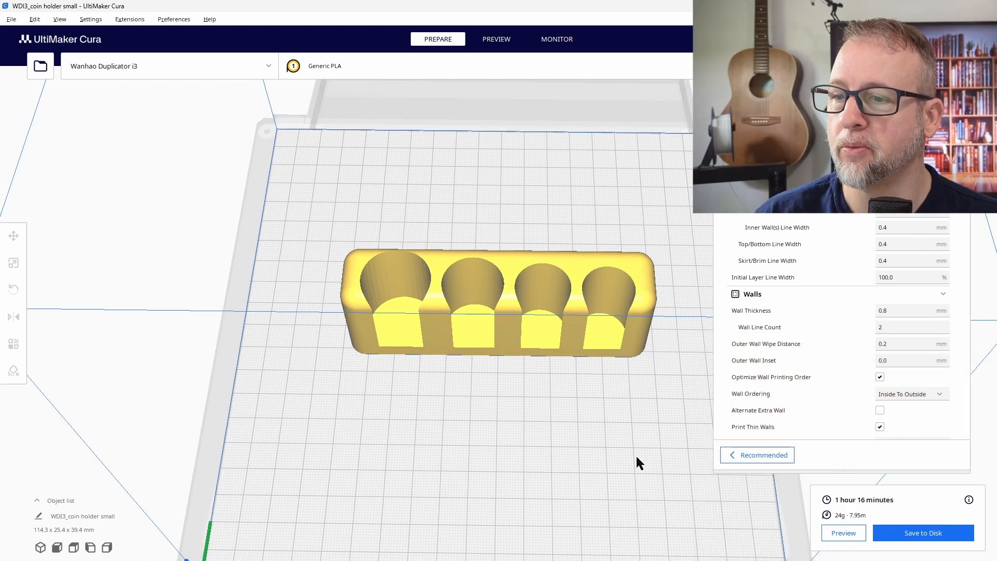
pyautogui.click(843, 533)
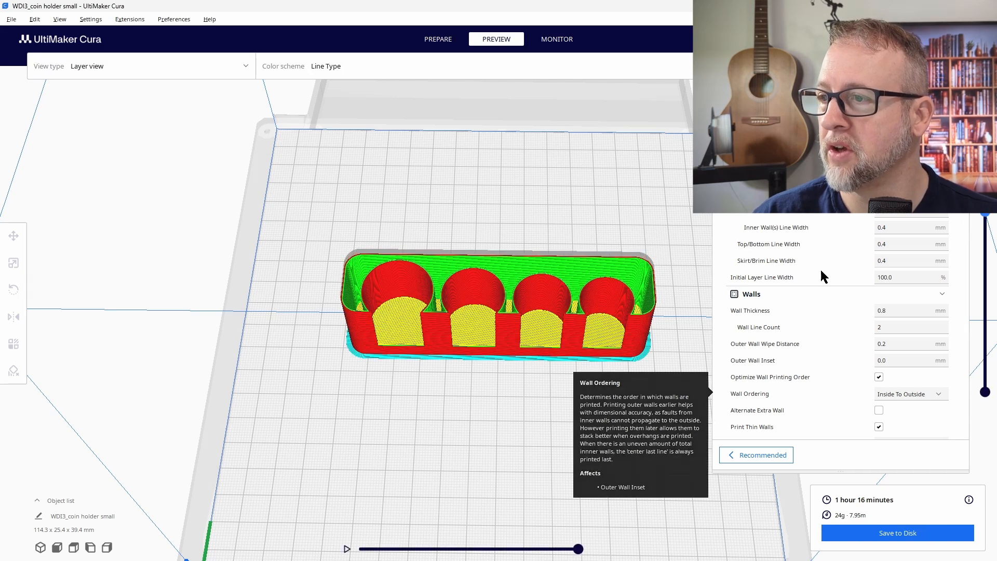
pyautogui.moveTo(616, 321); pyautogui.dragTo(661, 312, button='right')
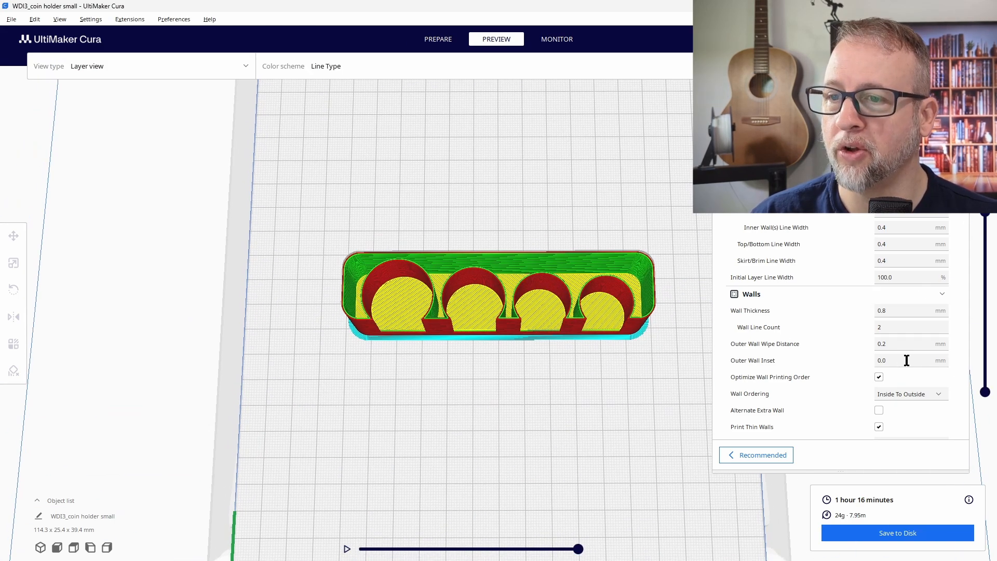
# Set the print's infill density to 30% and slice the coin holder again
pyautogui.scroll(-6, 921, 369)
pyautogui.scroll(-3, 921, 370)
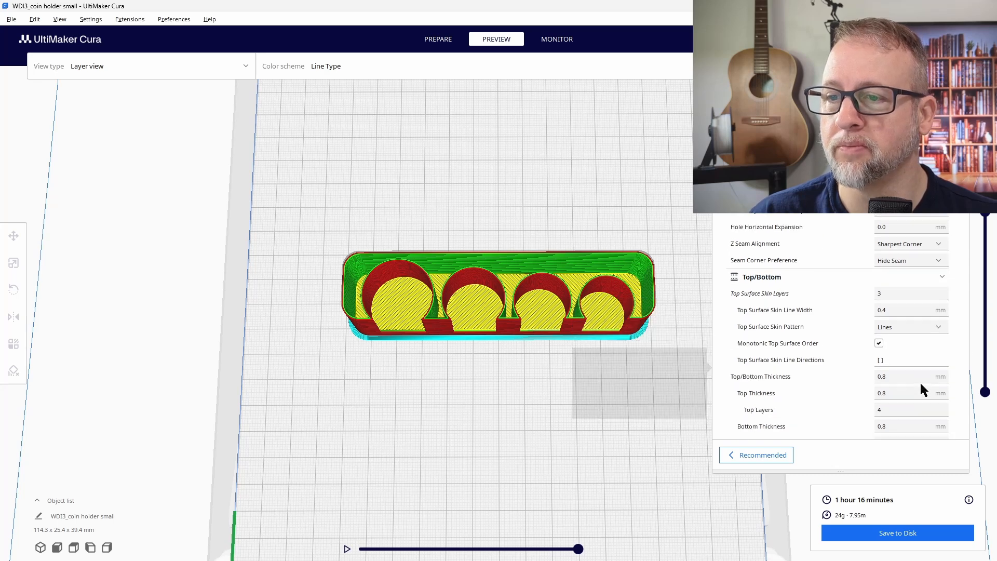
pyautogui.scroll(-10, 961, 228)
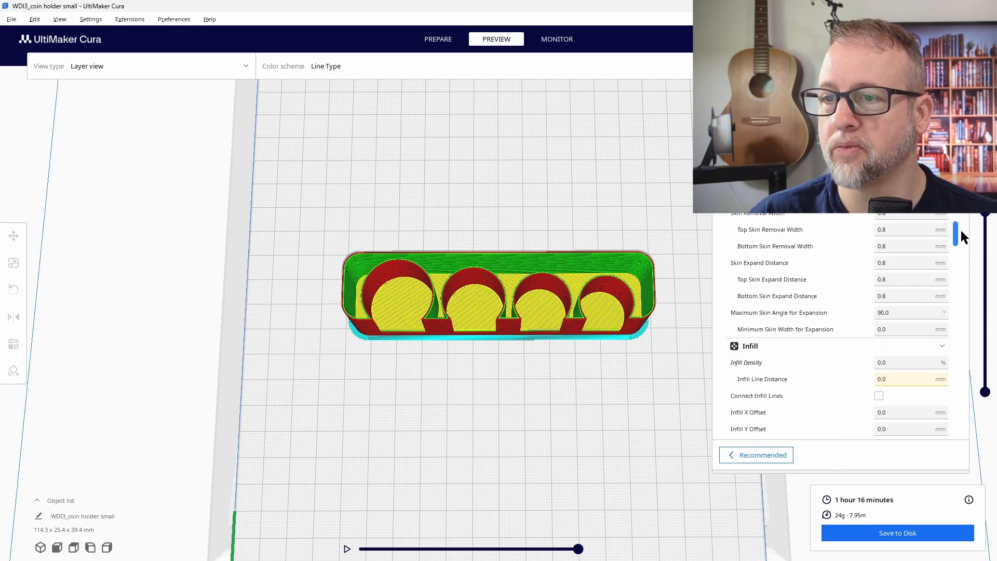
pyautogui.click(903, 315)
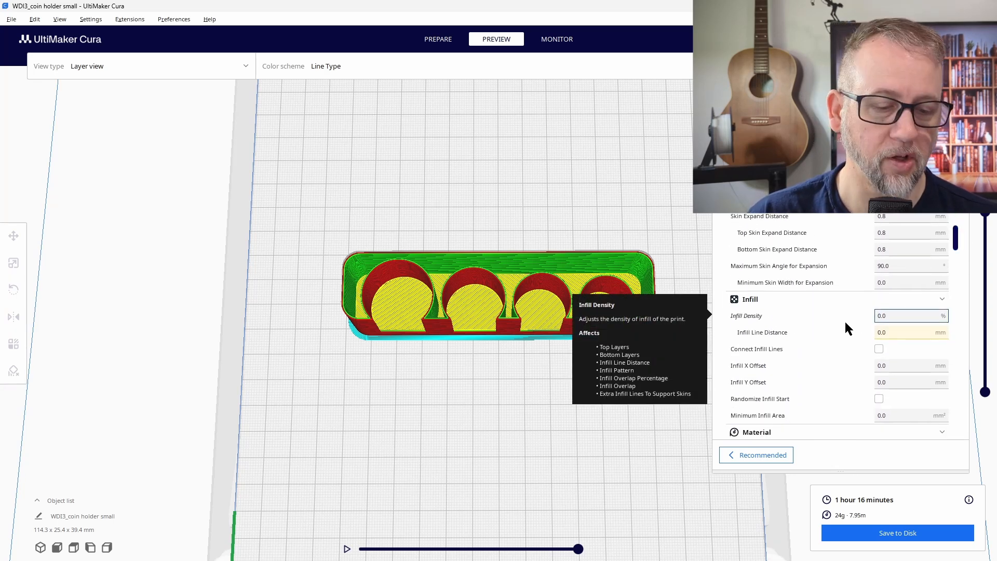
pyautogui.write('30')
pyautogui.press('Return')
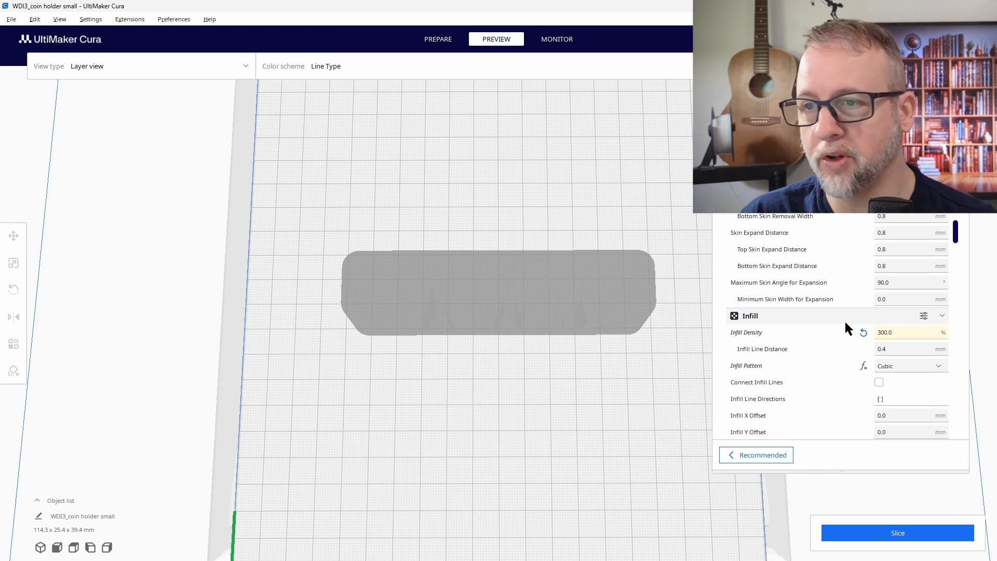
pyautogui.tripleClick(899, 332)
pyautogui.write('30')
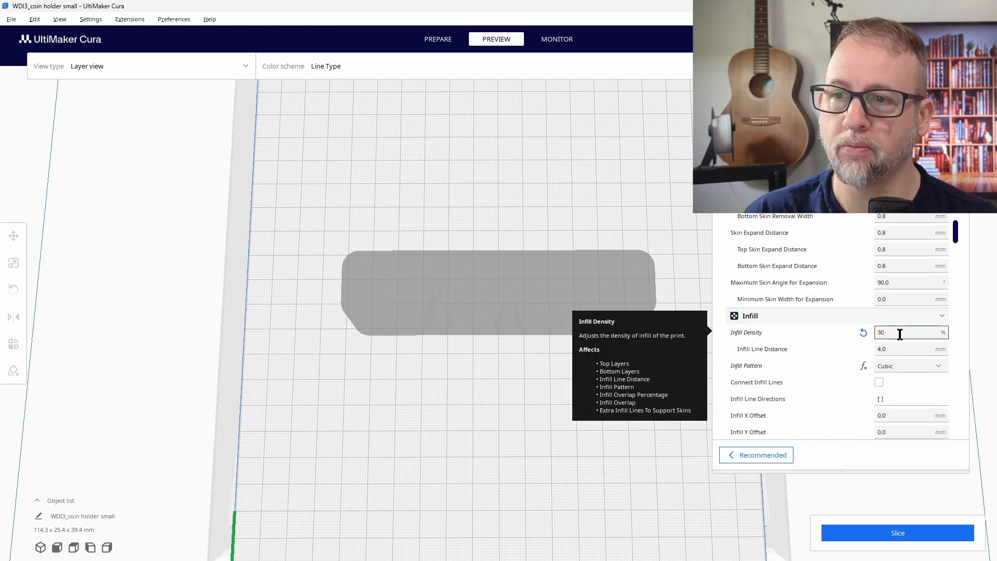
pyautogui.click(879, 528)
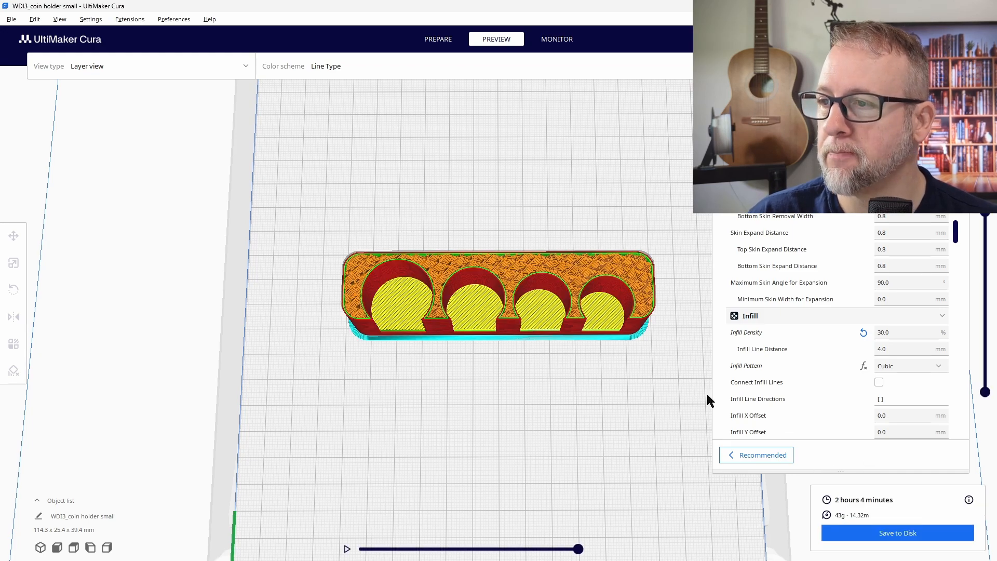
# Examine the infill and the slot walls of the sliced coin holder up close and from an angle
pyautogui.scroll(4, 592, 336)
pyautogui.scroll(-4, 611, 314)
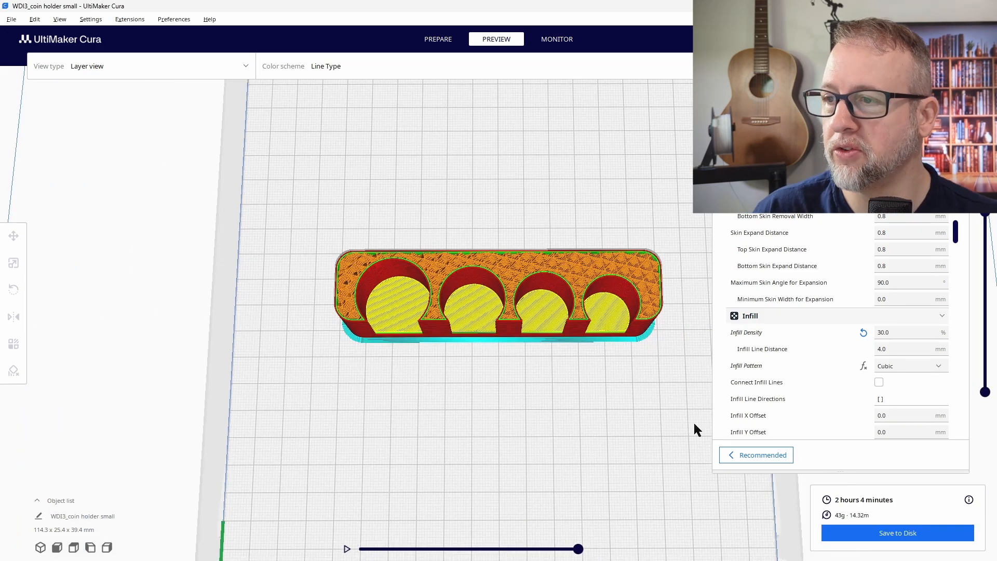
pyautogui.scroll(5, 694, 419)
pyautogui.scroll(-5, 603, 382)
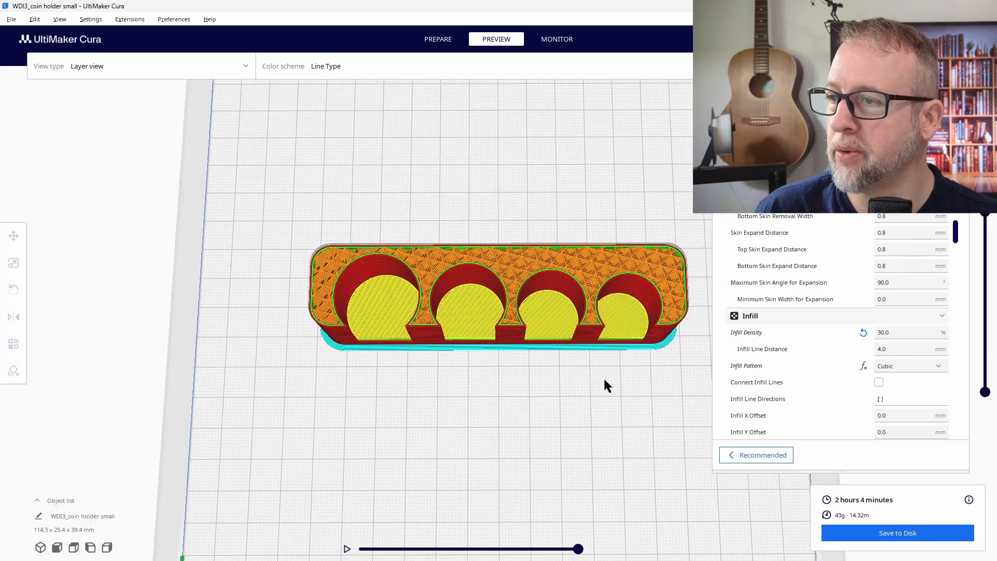
pyautogui.moveTo(604, 384); pyautogui.dragTo(692, 429, button='right')
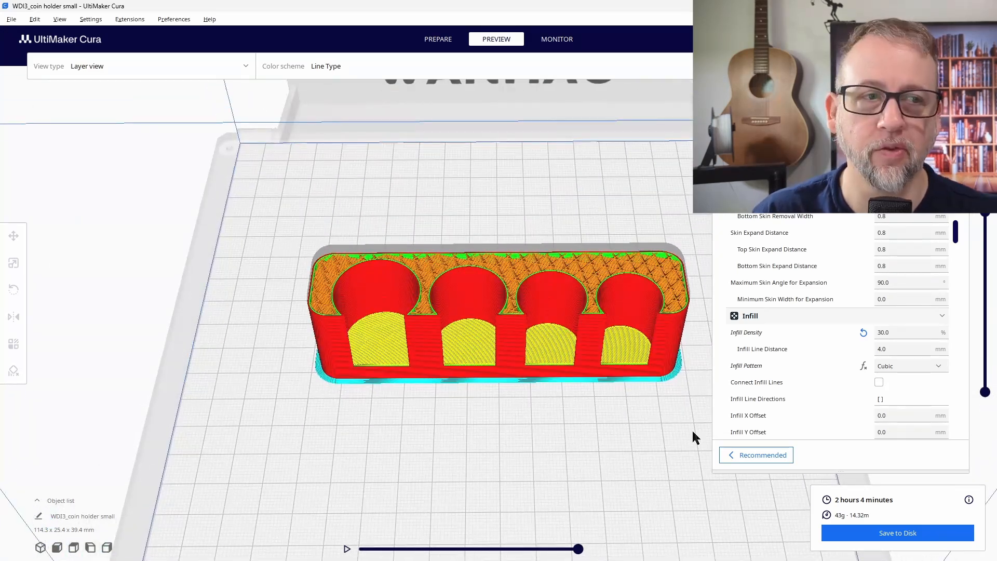